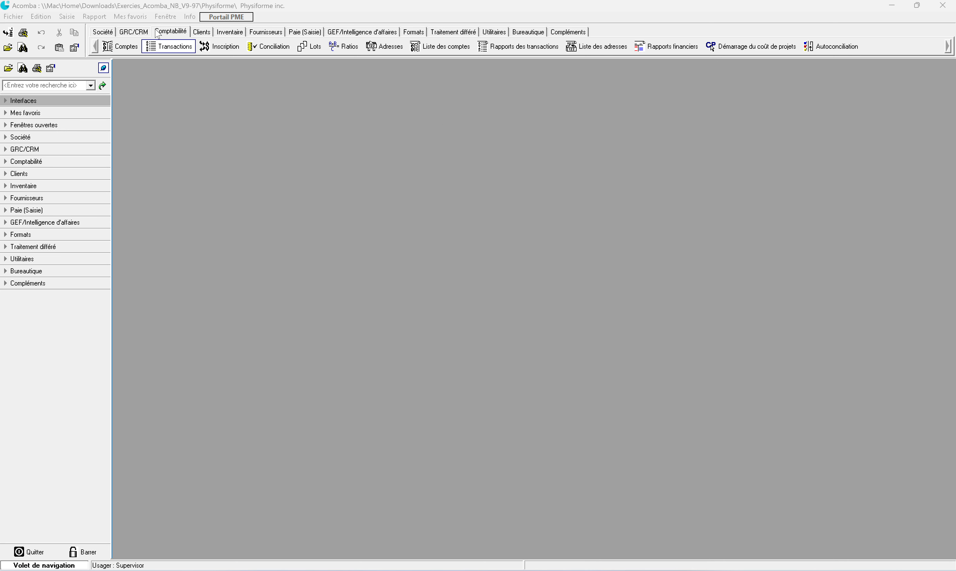
Step: Open a new cheque entry in accounting and date it 23 March 2018
left_click(222, 48)
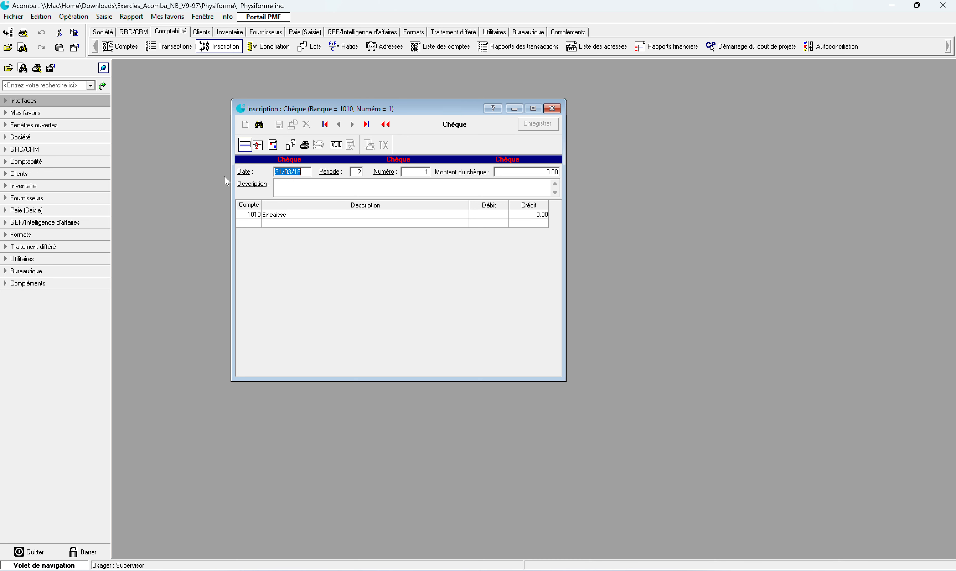
left_click(246, 172)
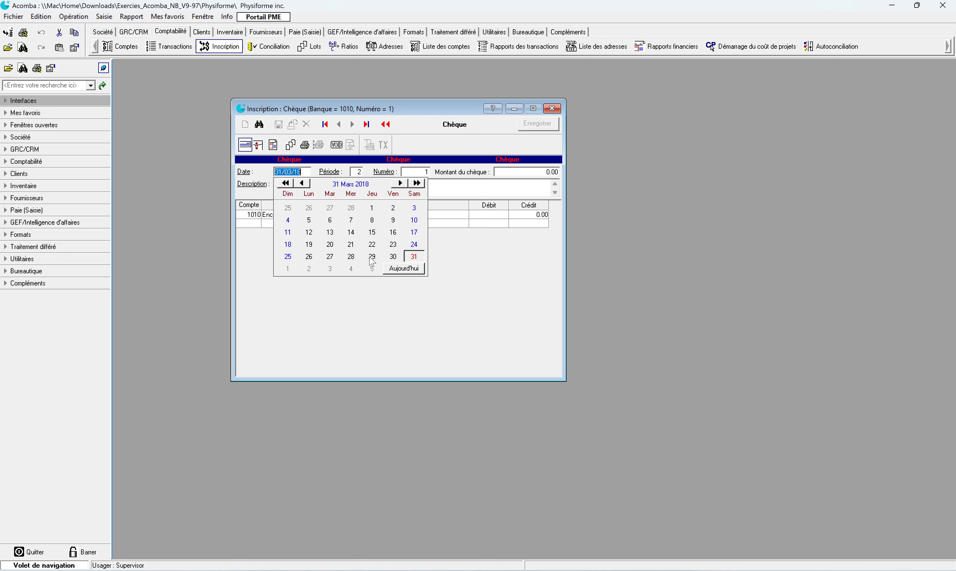
left_click(393, 246)
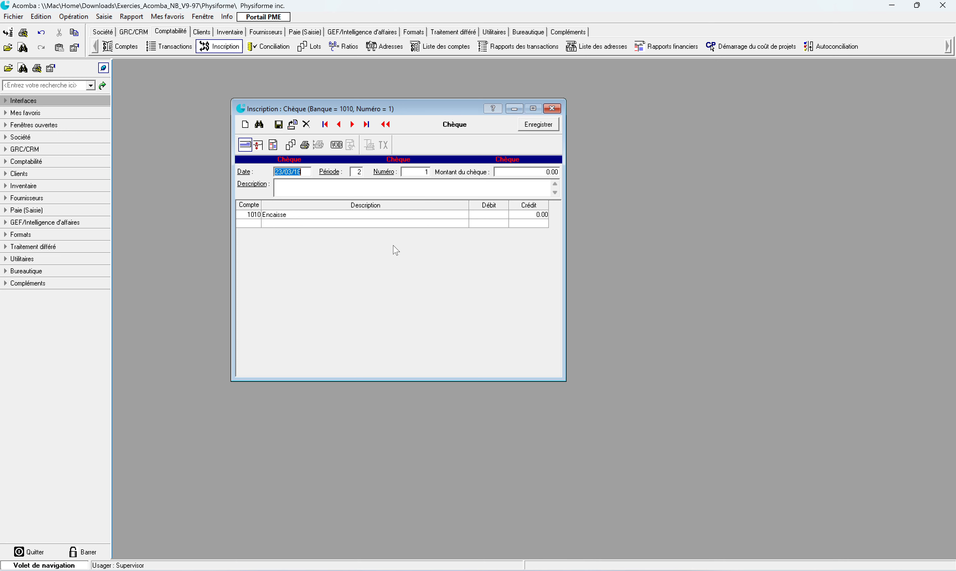
Step: Enter the cheque description "LaLiberté informatique, Facture AE-4114, Système de sons"
left_click(295, 186)
type("LiLiberté informatique")
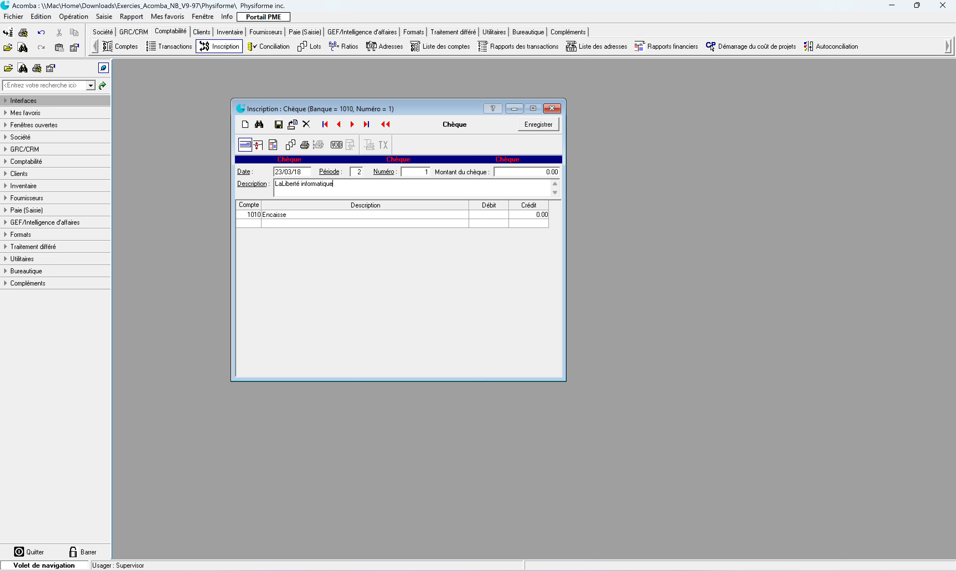
type(", Facture AE-4114, Système de sons")
Step: Show the cheque's printing details and enter LALIBERTÉ ÉLECTRONIQUE as the payee name
left_click(306, 146)
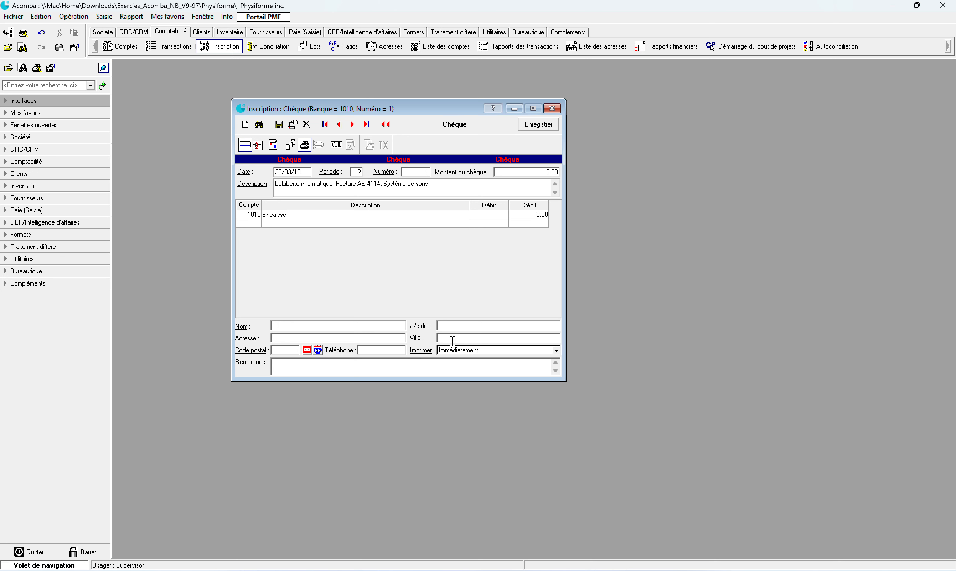
left_click(293, 327)
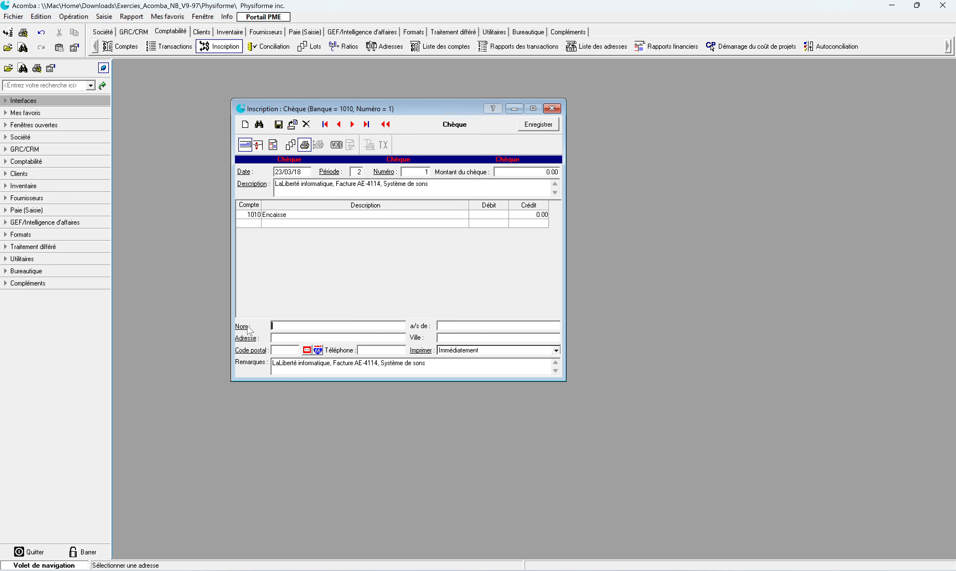
left_click(242, 328)
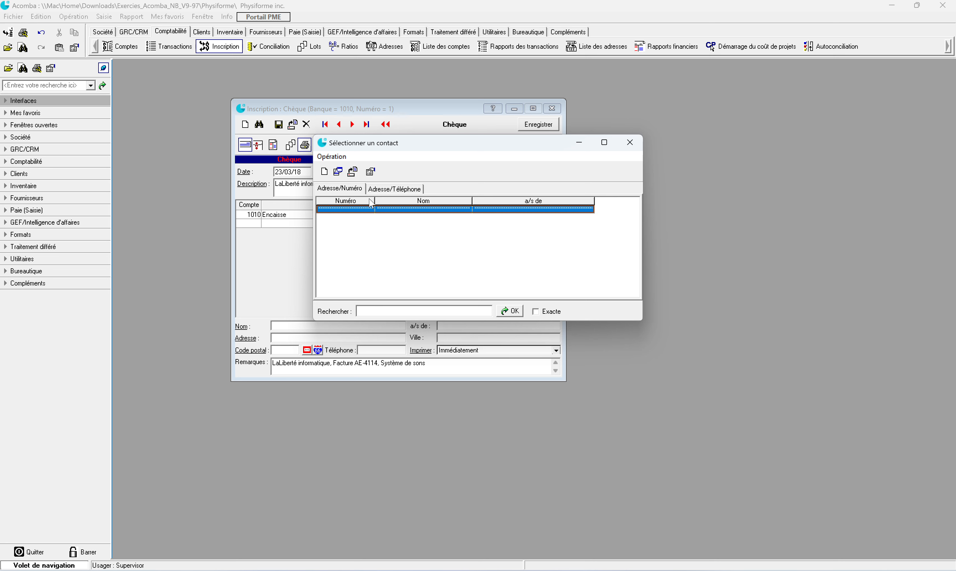
left_click(628, 142)
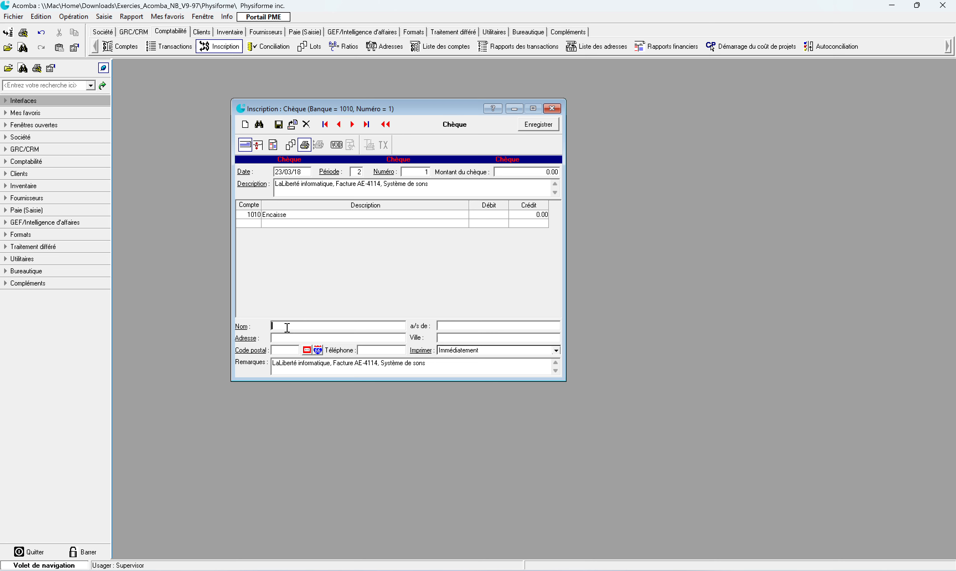
type("LALIBERTÉ ÉLECTRONIQUE")
left_click(337, 341)
left_click(281, 350)
left_click(253, 352)
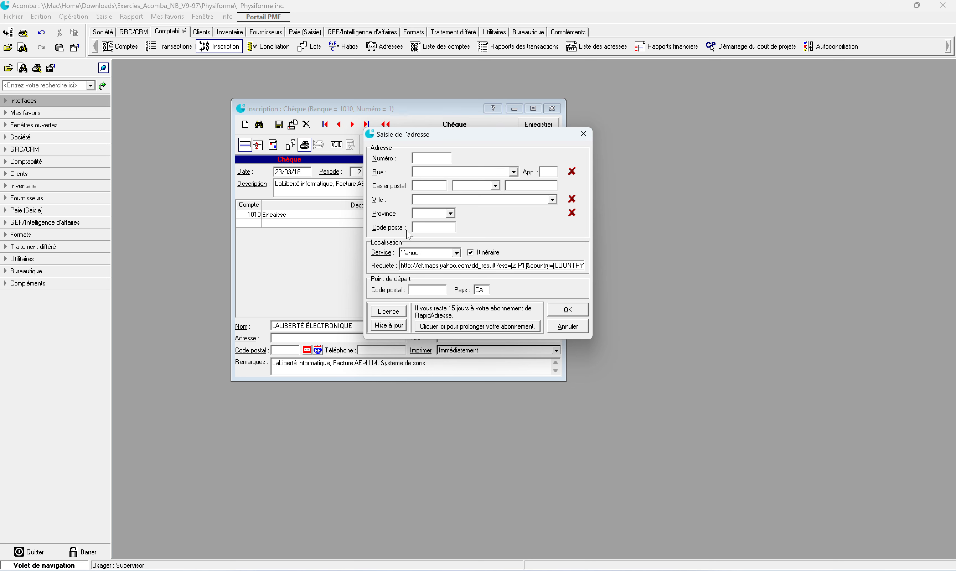
left_click(585, 134)
Step: Fill in the payee's address by entering its postal code, completing the street number and accepting the suggested address
left_click(282, 351)
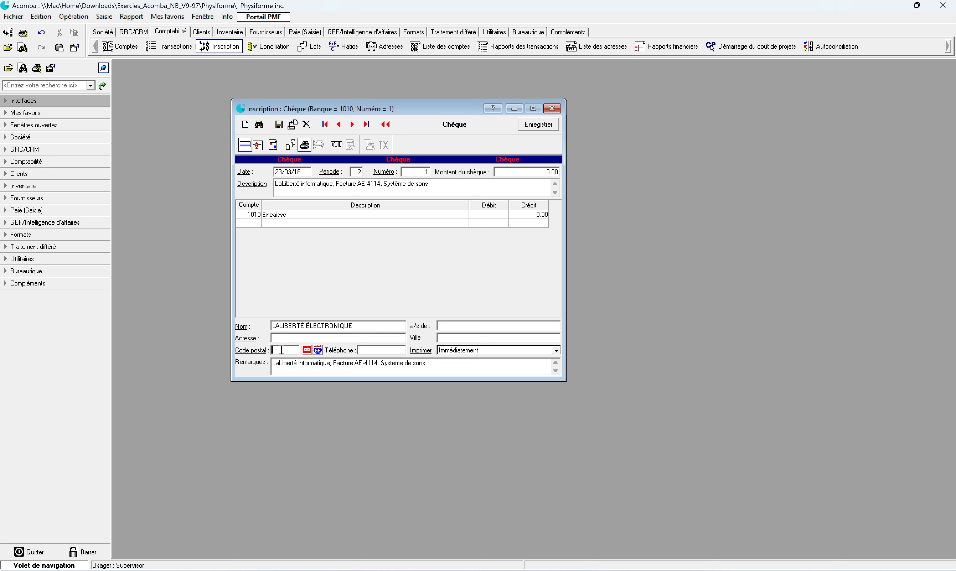
type("H7T 1C8")
key("Tab")
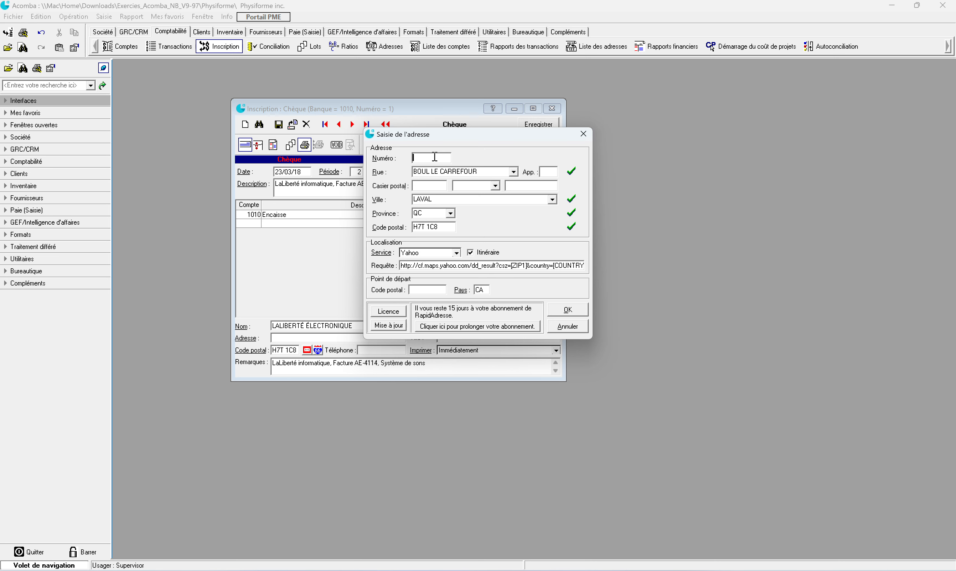
type("3003")
left_click(577, 310)
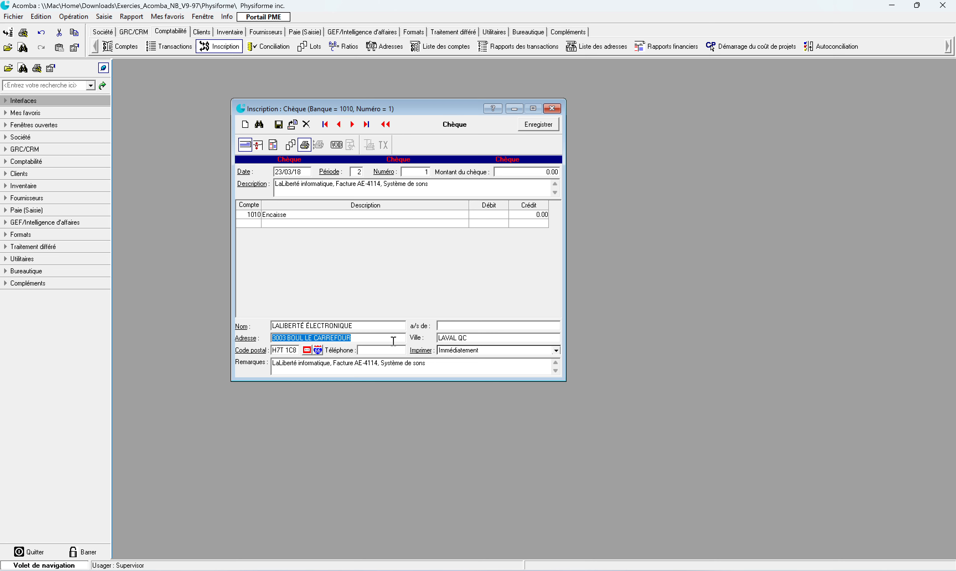
Step: Replace "informatique" with "électronique" in the cheque's main description
left_click(380, 350)
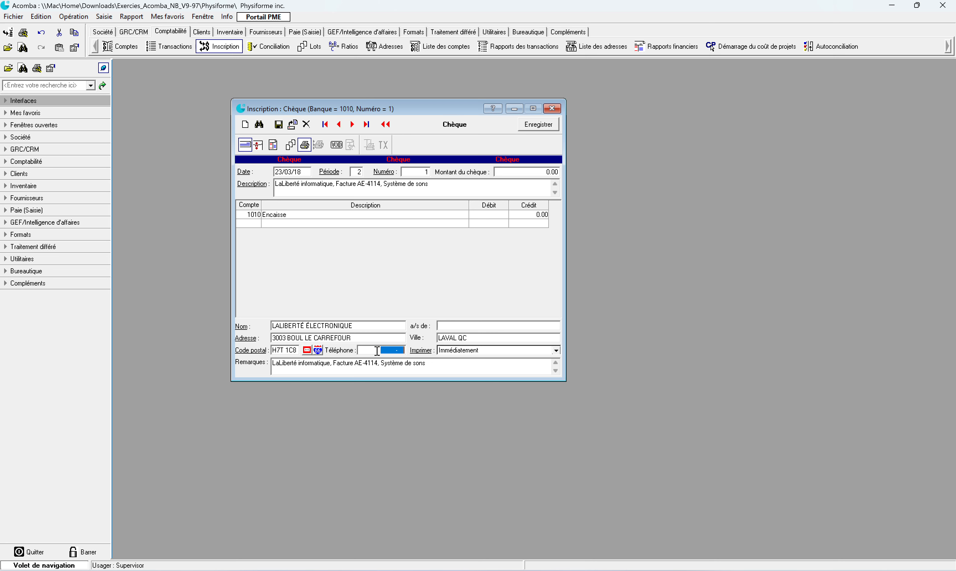
left_click(293, 370)
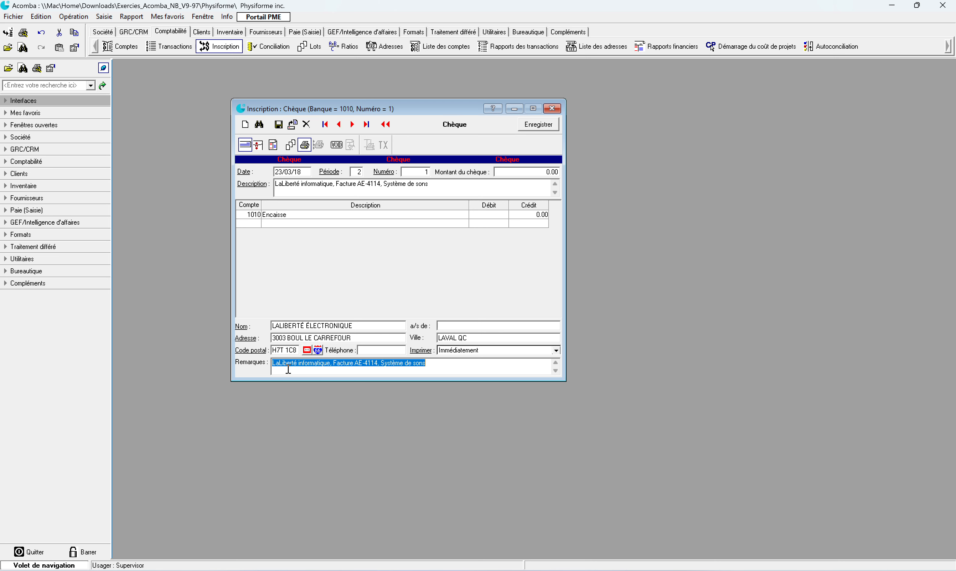
left_click(299, 184)
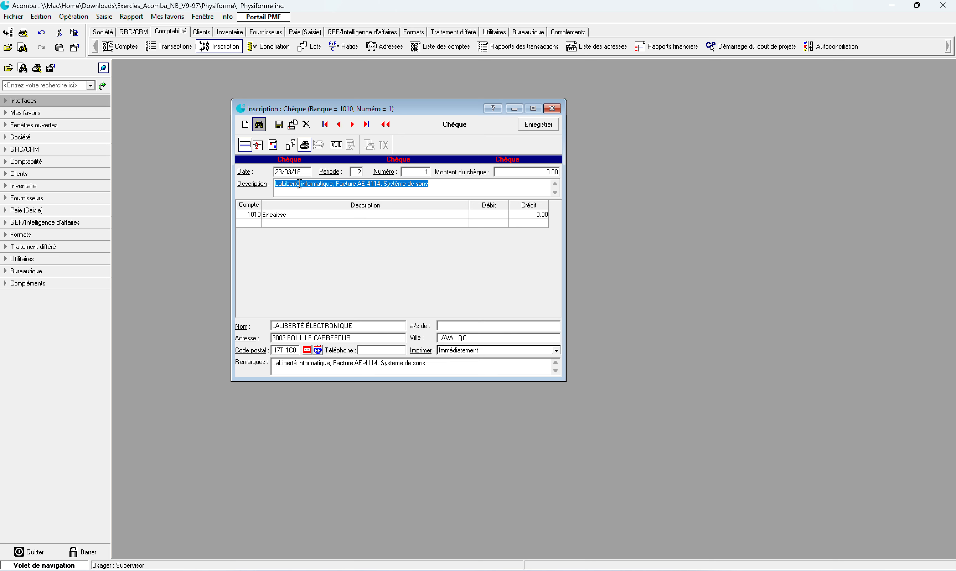
left_click(304, 185)
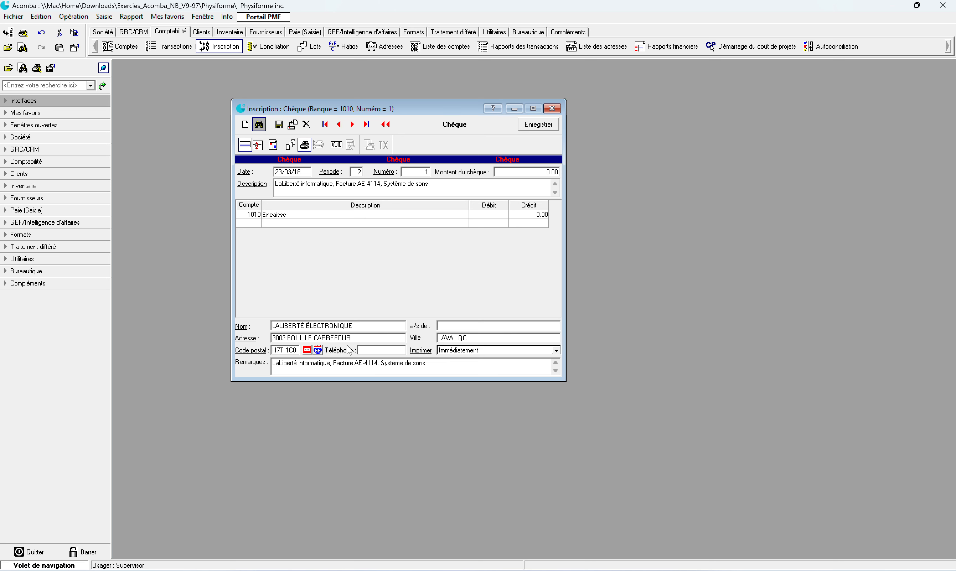
key("shift+Right")
key("shift+Right")
key("shift+Right")
key("shift+Right")
key("shift+Right")
key("shift+Right")
key("shift+Right")
key("shift+Right")
key("shift+Right")
key("shift+Right")
key("shift+Right")
key("shift+Right")
type("électroniq")
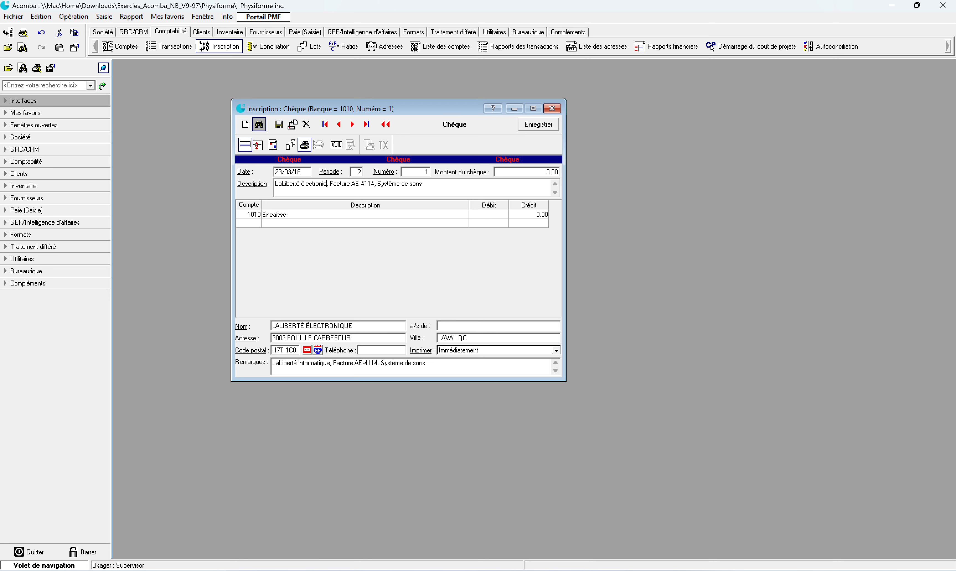
type("ue")
Step: Add account 1150 Équipement : son on the blank line below Encaisse, leaving immediate printing selected
left_click(557, 350)
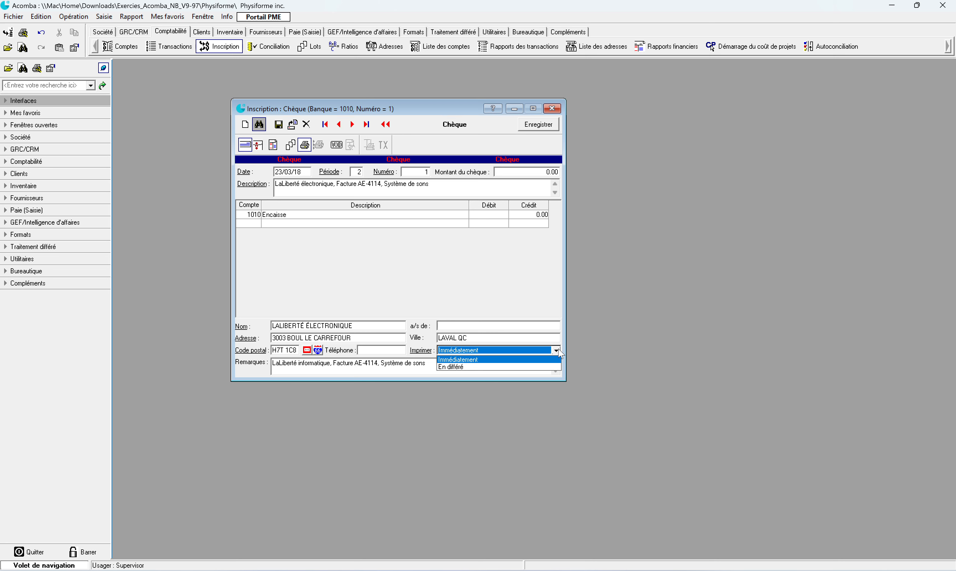
left_click(454, 268)
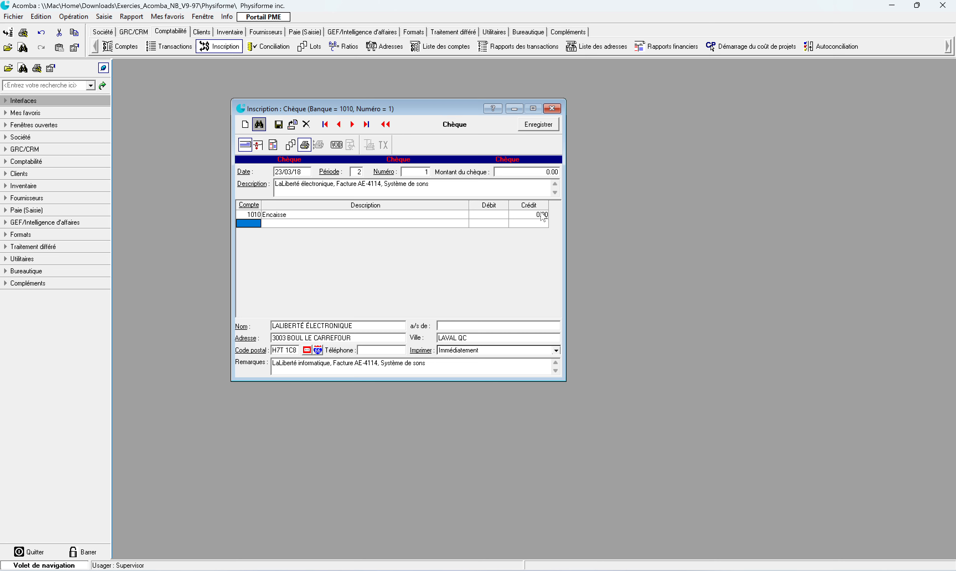
left_click(250, 224)
double_click(252, 222)
scroll(234, 313, "up", 5)
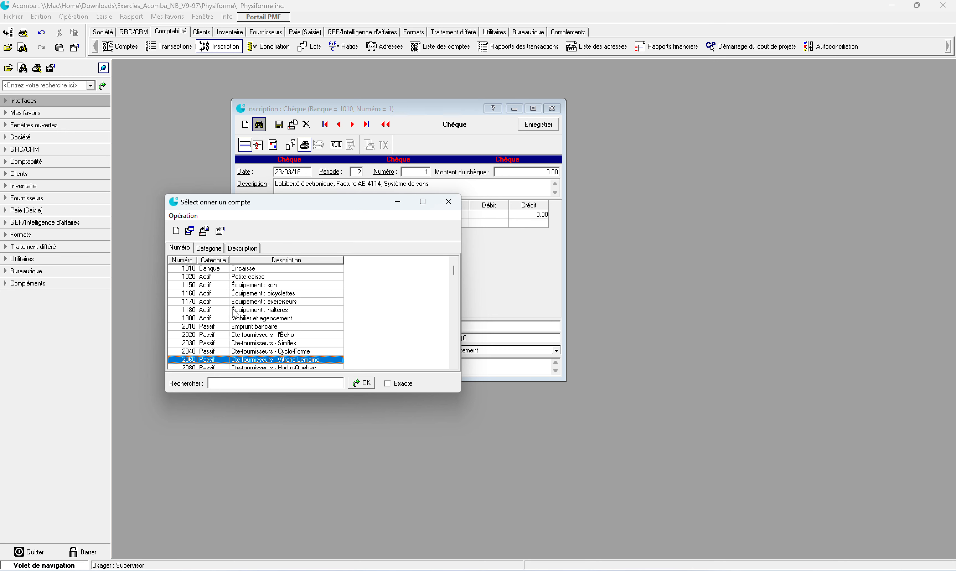
left_click(198, 286)
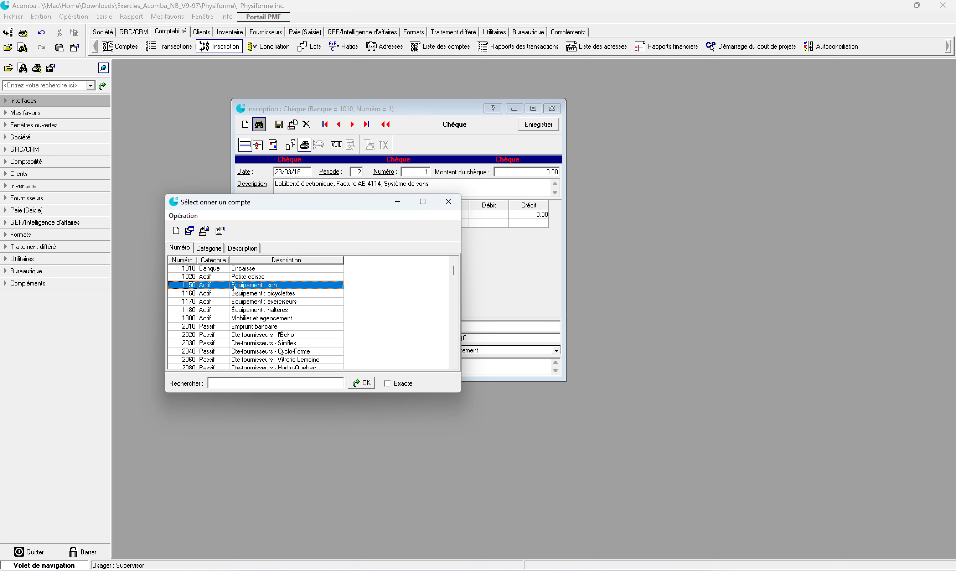
double_click(265, 286)
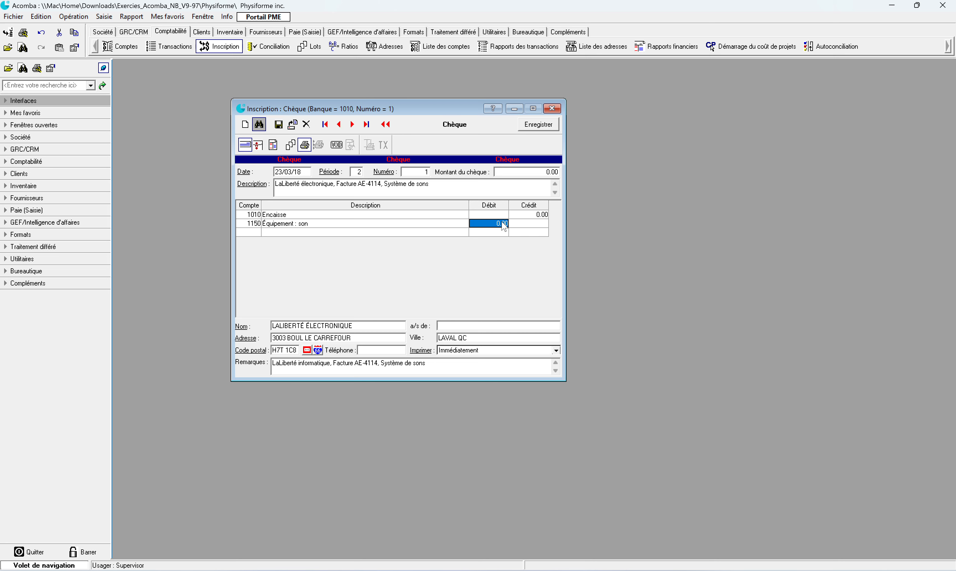
Step: Enter a tax-inclusive debit of 1983.32 for the sound equipment and have the TPS and TVQ split out
type("1983.32")
key("Return")
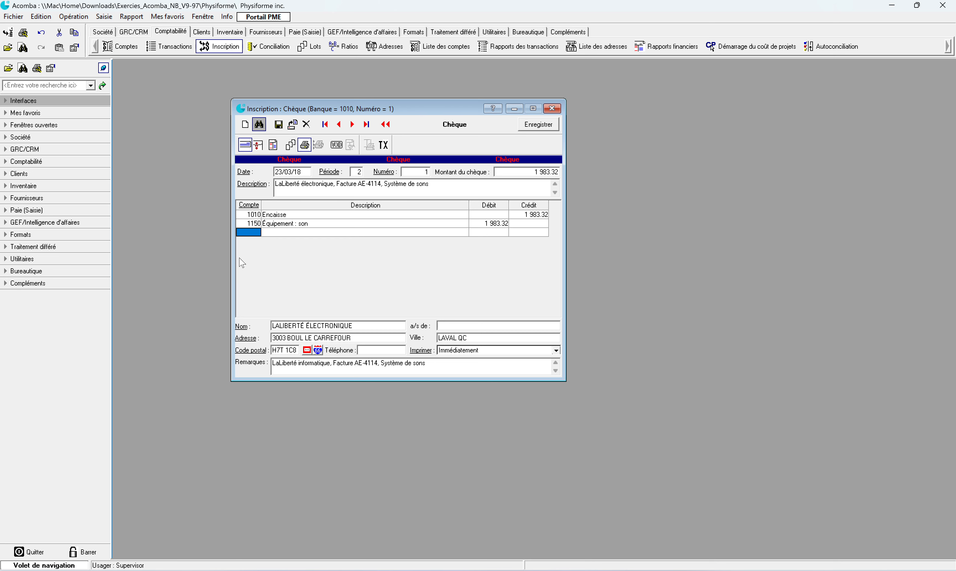
key("Return")
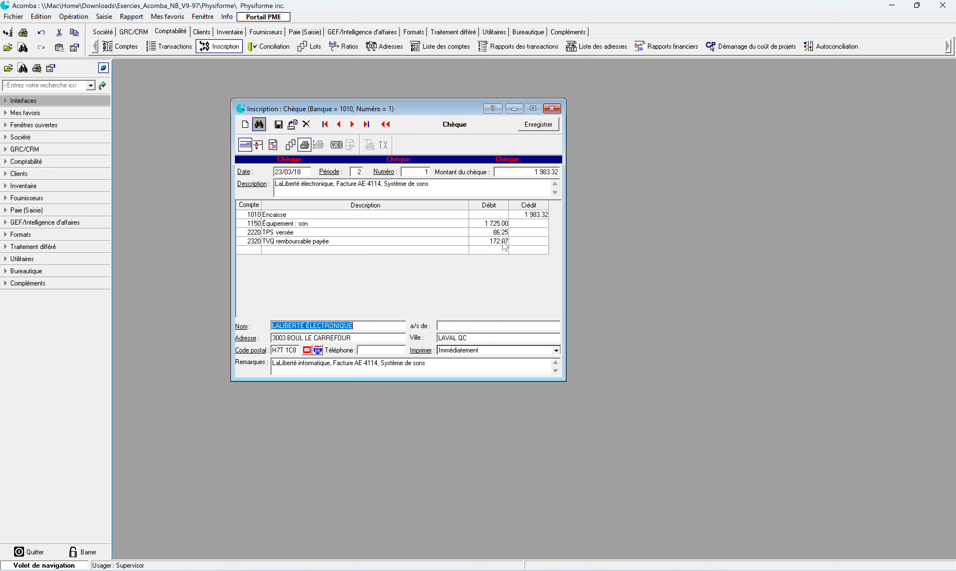
left_click(480, 271)
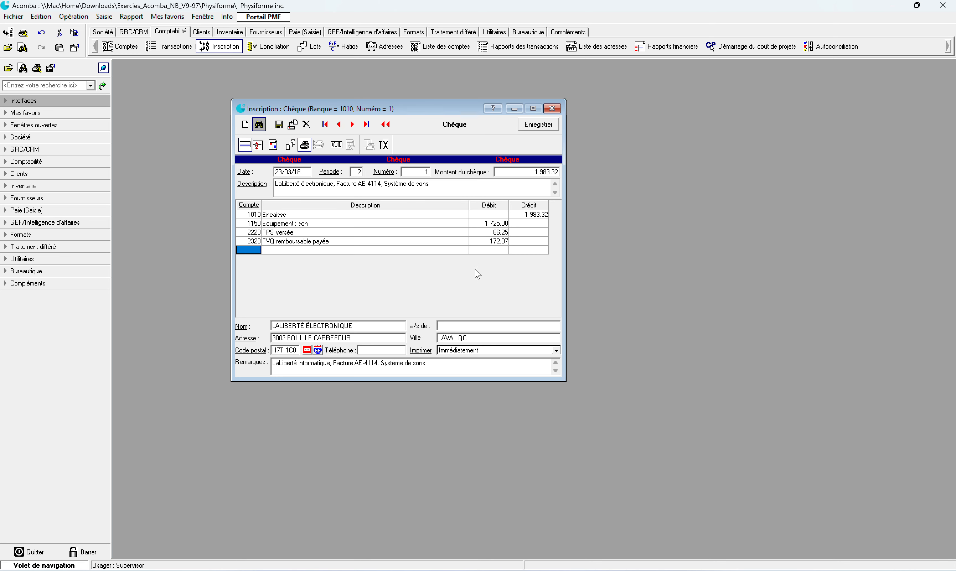
Step: Record the cheque and save its printout on the Desktop as the PDF "Chq 1011"
left_click(549, 128)
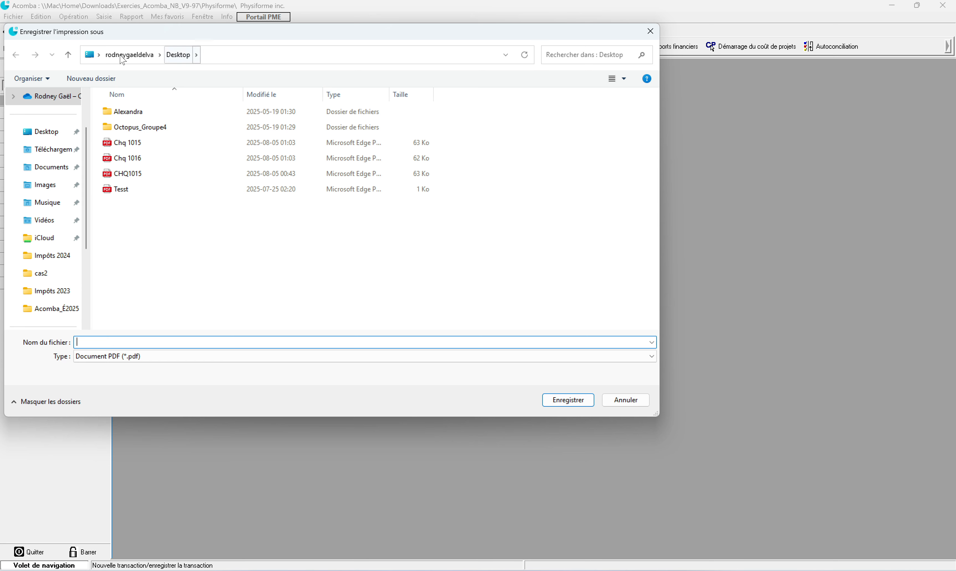
left_click(36, 133)
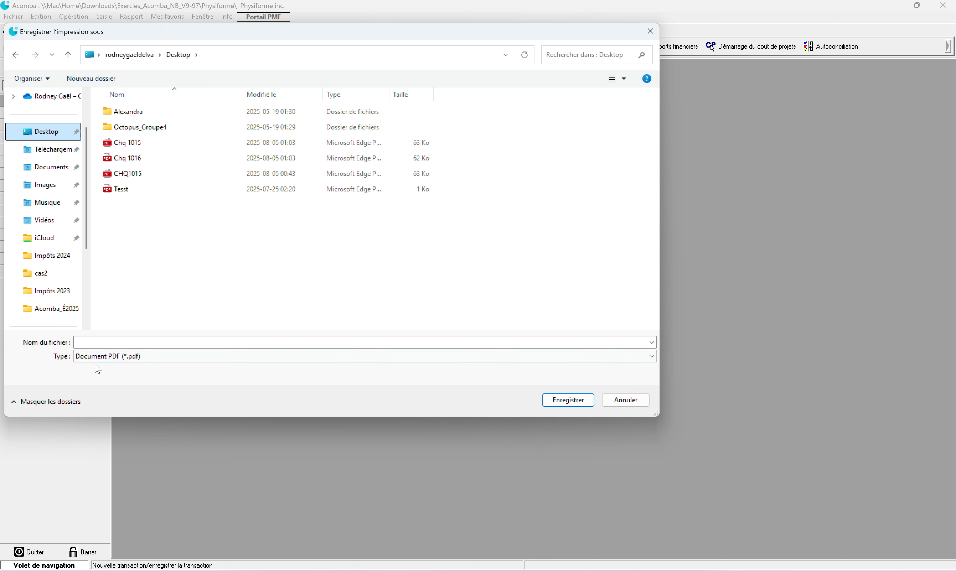
left_click(129, 344)
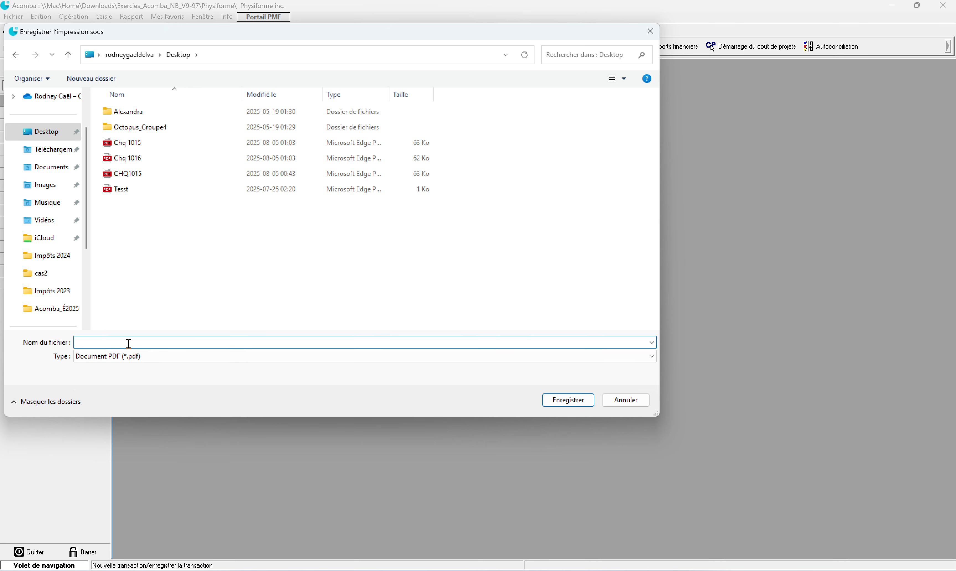
type("Chq 10")
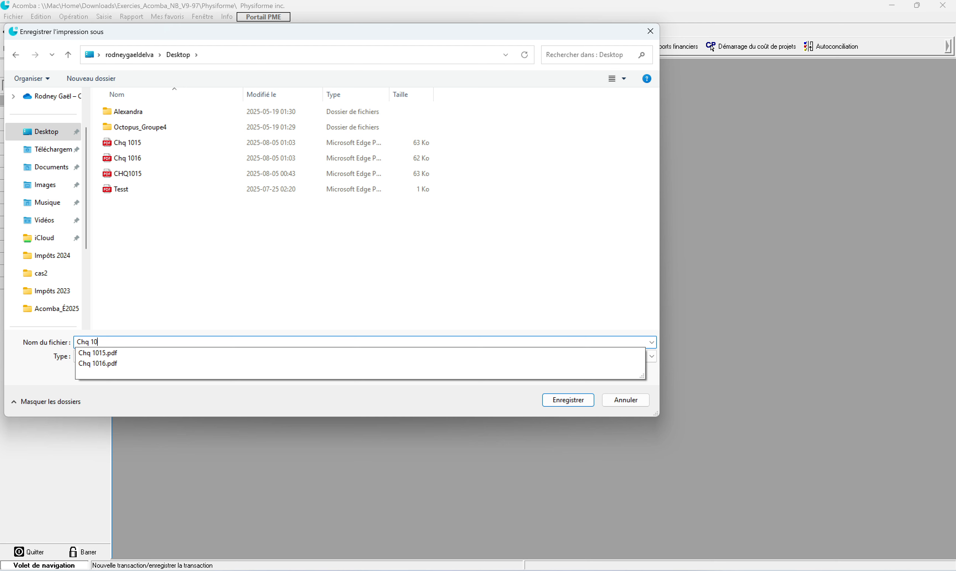
type("11")
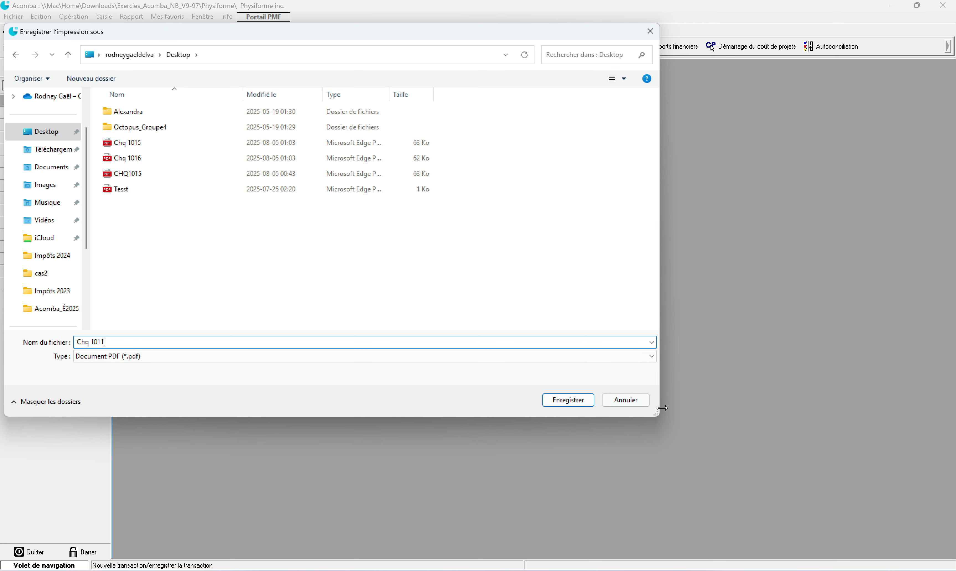
left_click(578, 404)
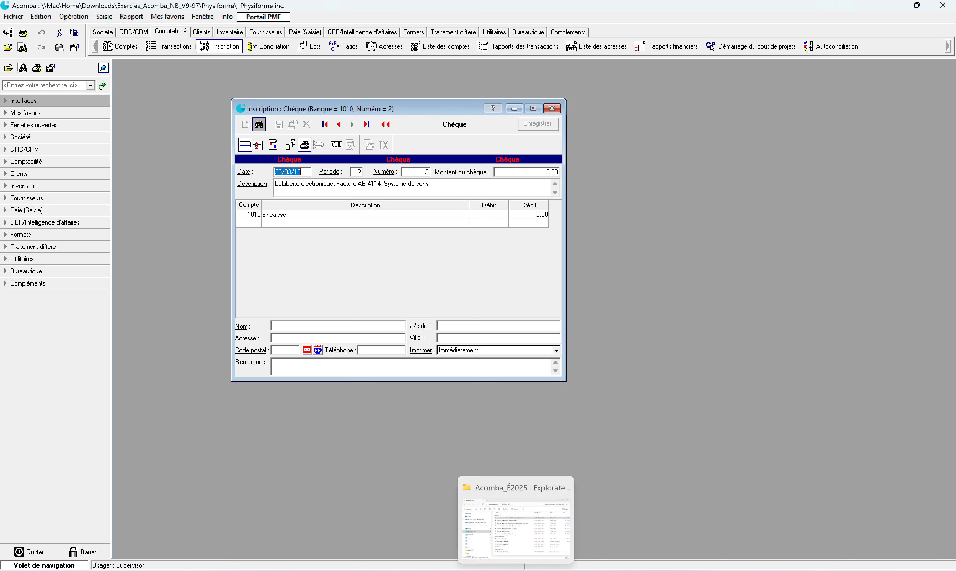
Step: Switch to File Explorer, open the Chq 1011 PDF from the Desktop and review the printed amount, payee and stubs
left_click(516, 570)
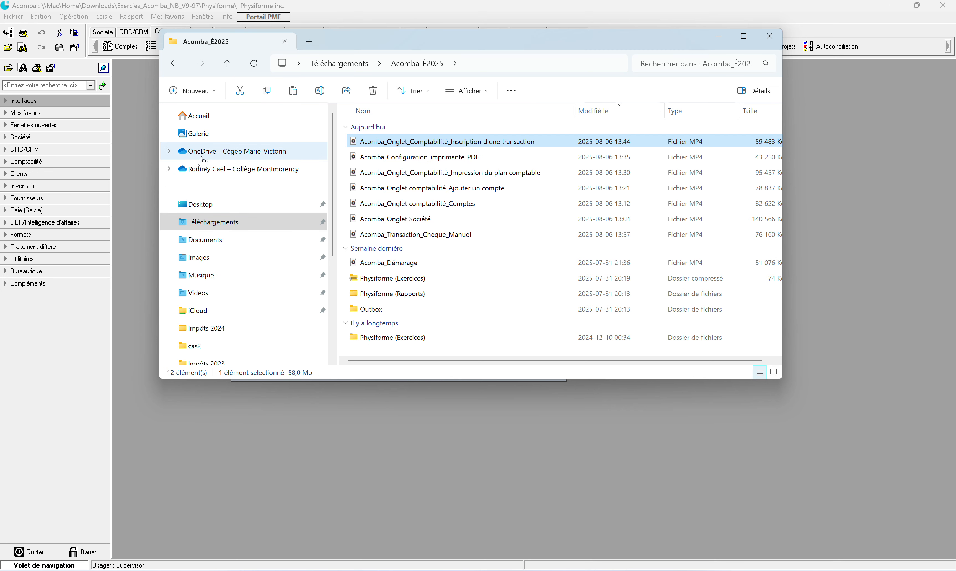
left_click(216, 205)
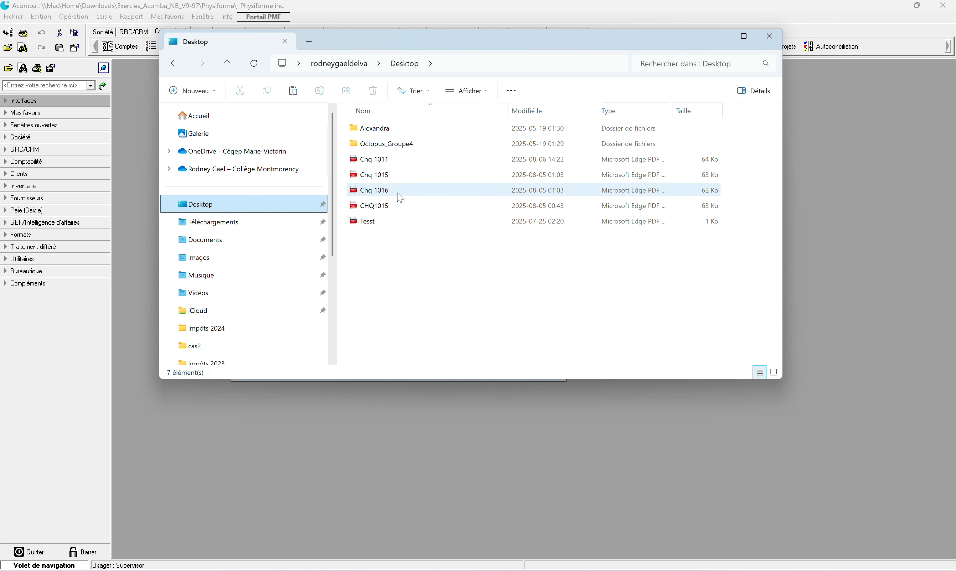
left_click(395, 162)
double_click(394, 162)
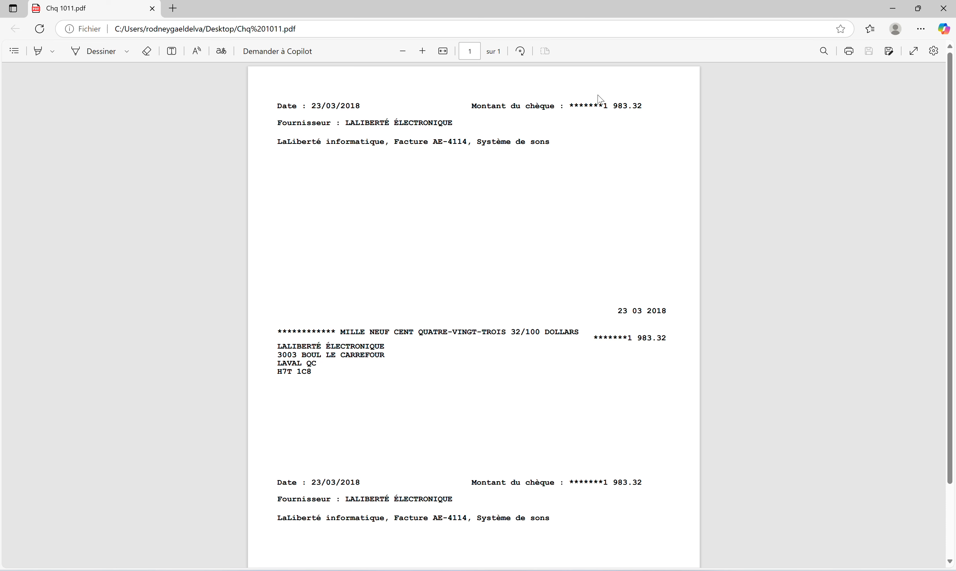
left_click_drag(600, 103, 640, 111)
left_click(514, 295)
scroll(538, 416, "down", 2)
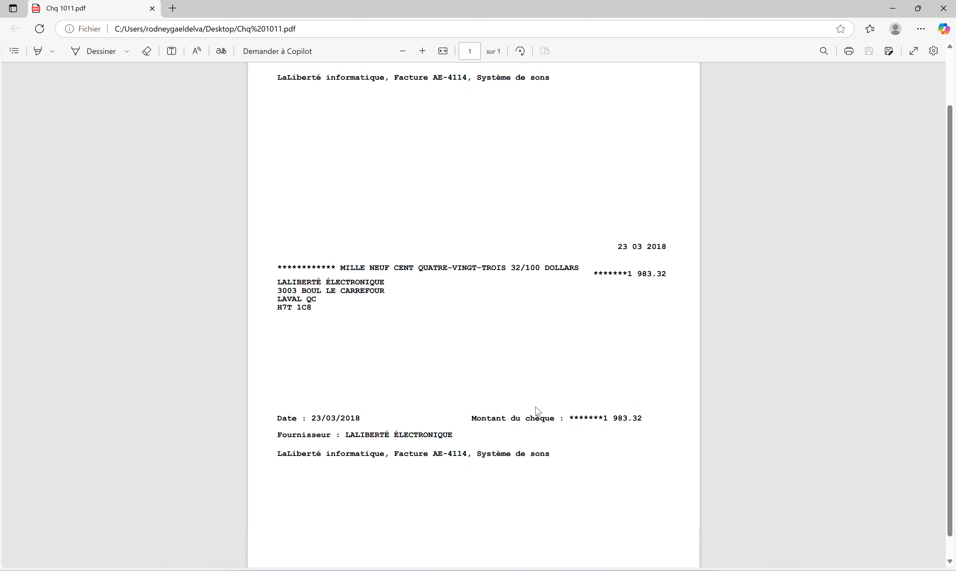
Step: Finish reviewing the cheque PDF, close it, return to Acomba and close the cheque entry form
scroll(538, 416, "up", 2)
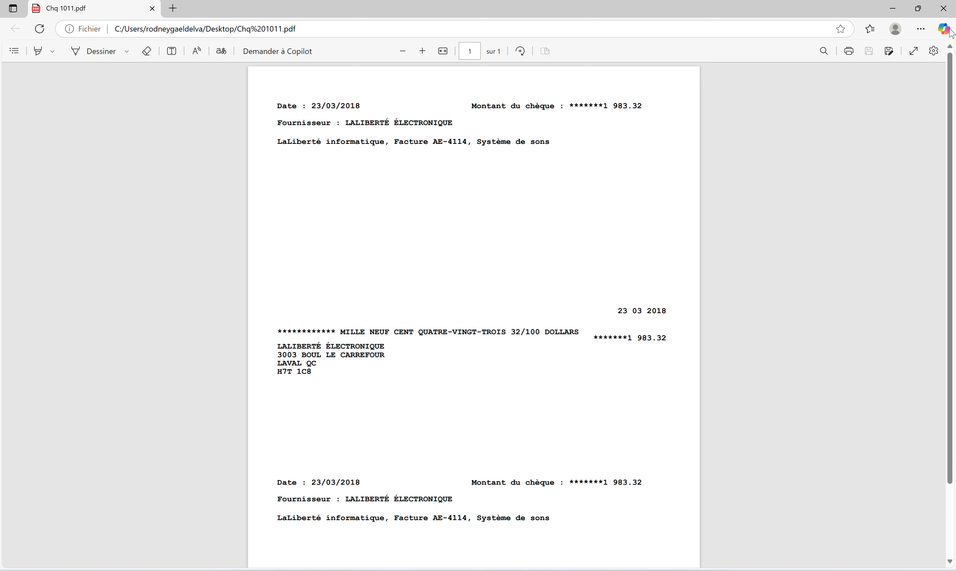
left_click(944, 11)
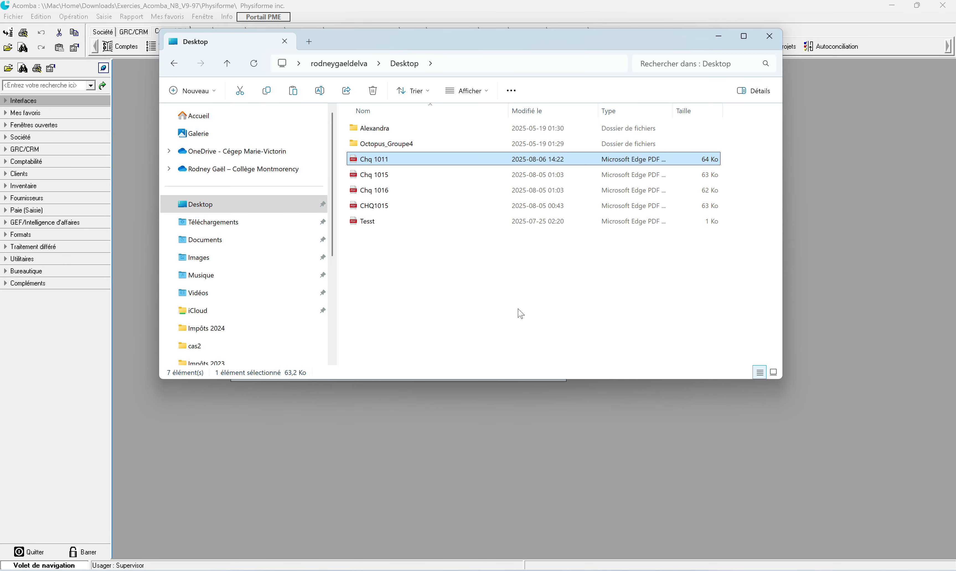
left_click(476, 515)
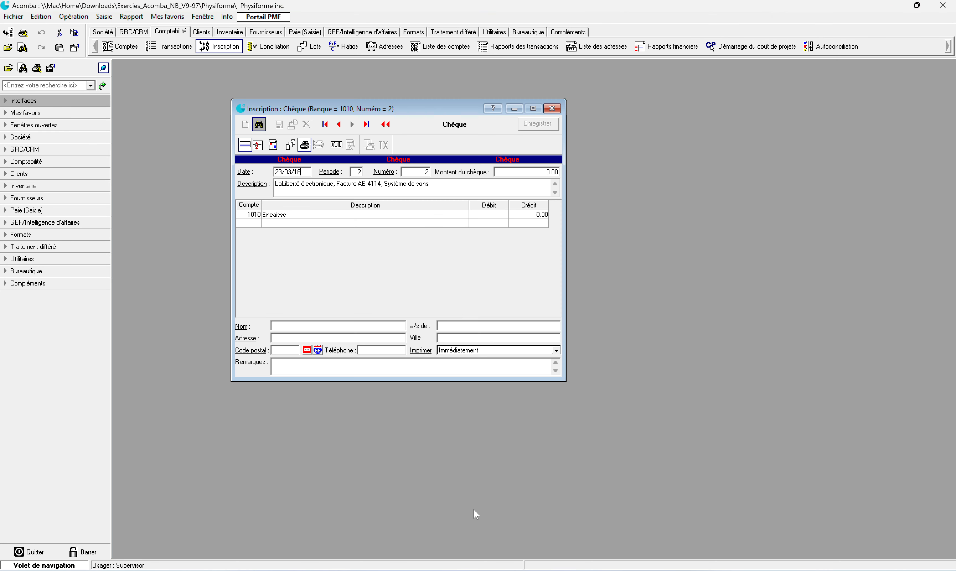
left_click(552, 109)
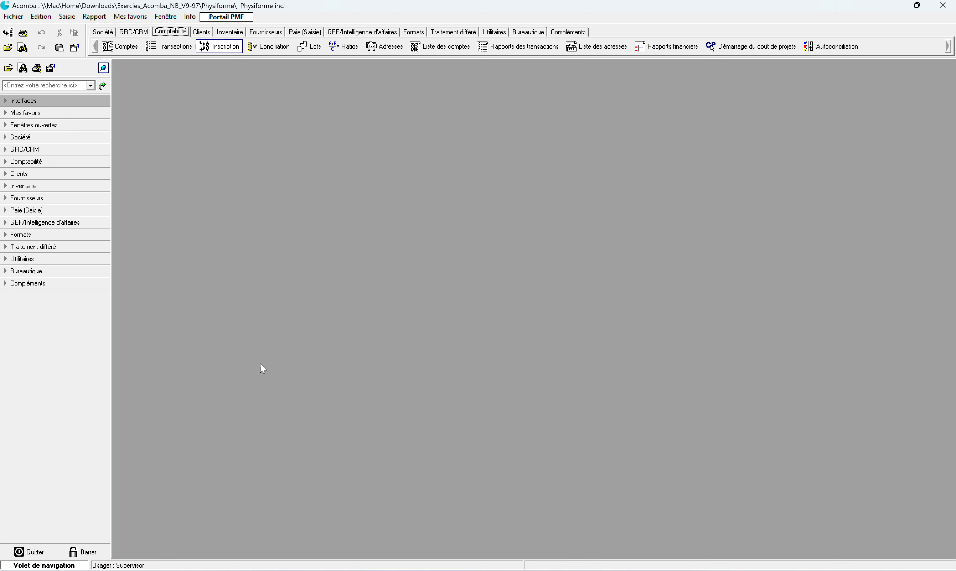
Step: Open the LaLiberté électronique cheque from the accounting transactions list and examine its cheque number
left_click(163, 51)
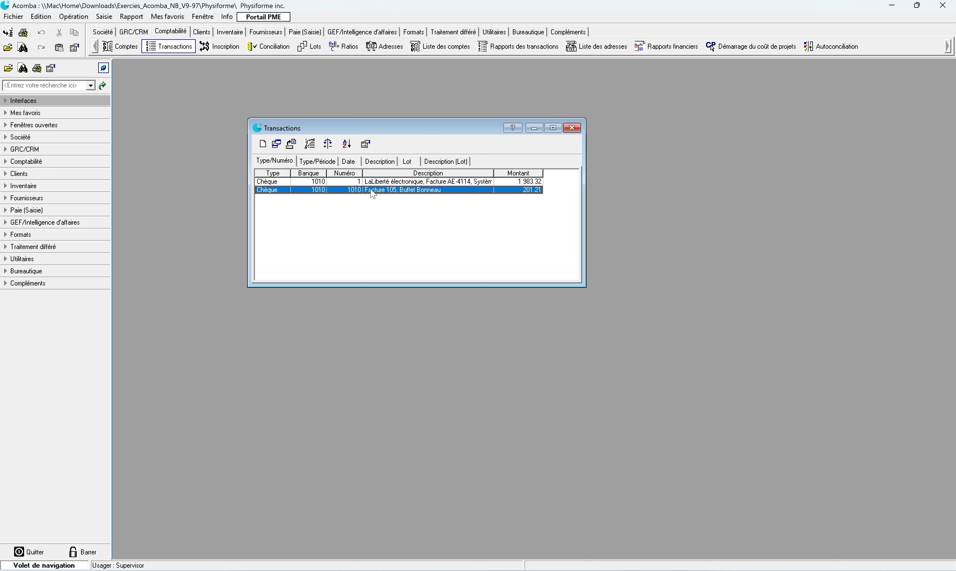
left_click(362, 181)
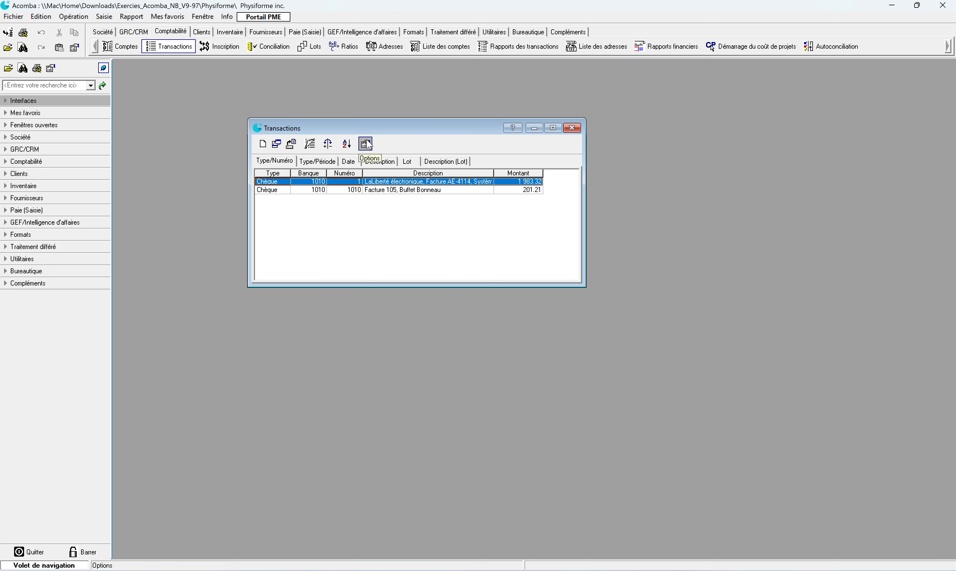
left_click(279, 147)
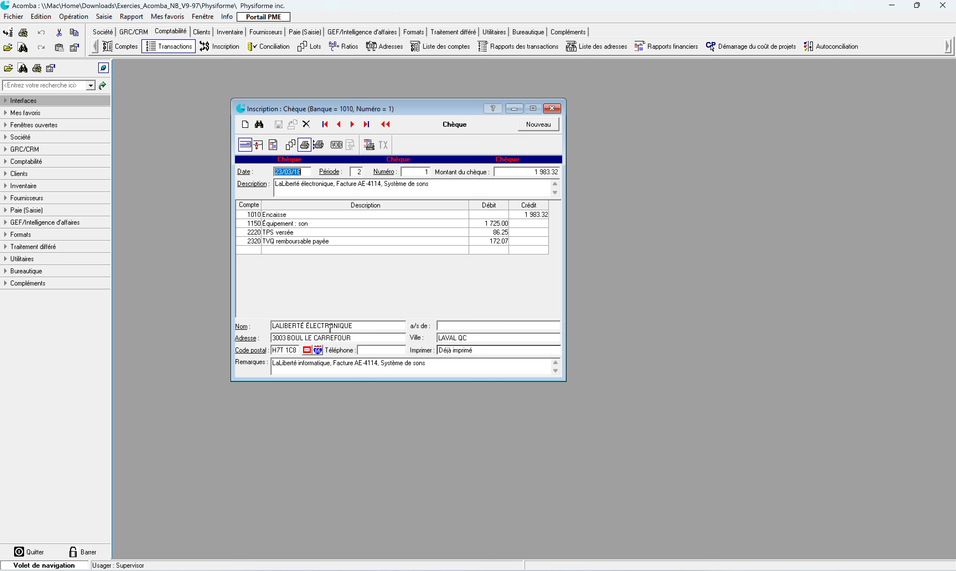
left_click(428, 171)
left_click(335, 146)
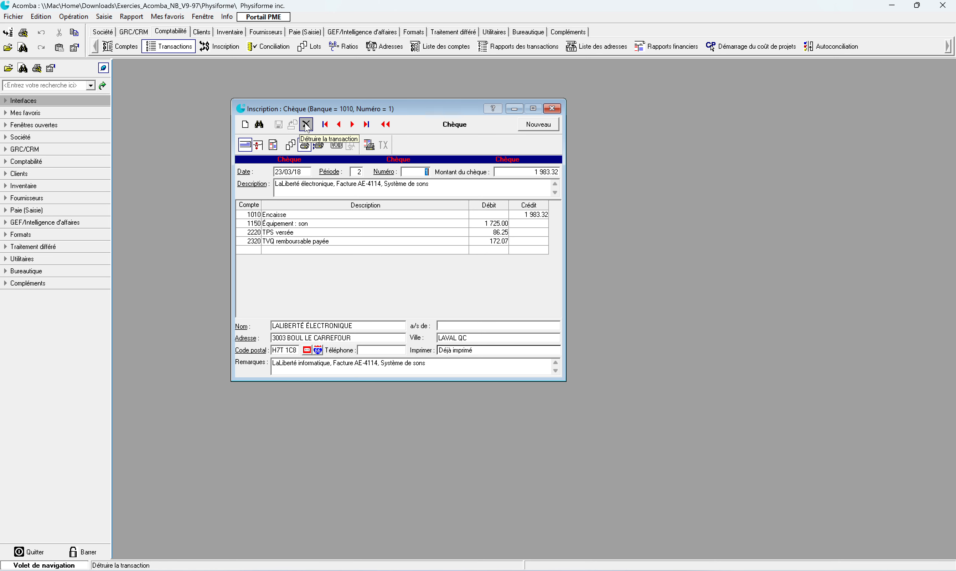
Step: Delete the misnumbered LaLiberté électronique cheque and check the remaining entries in the transactions list
left_click(306, 127)
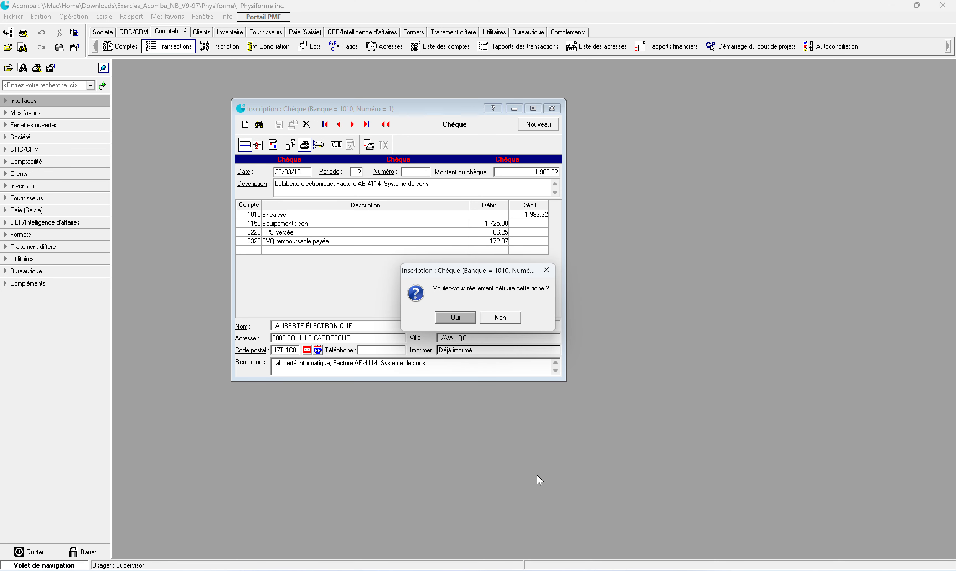
left_click(456, 318)
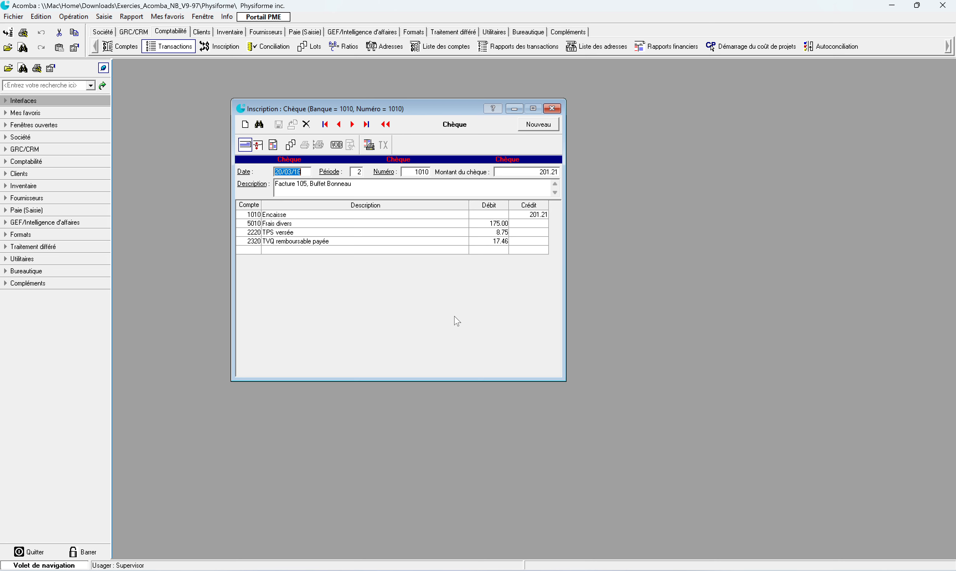
left_click(552, 109)
left_click(163, 48)
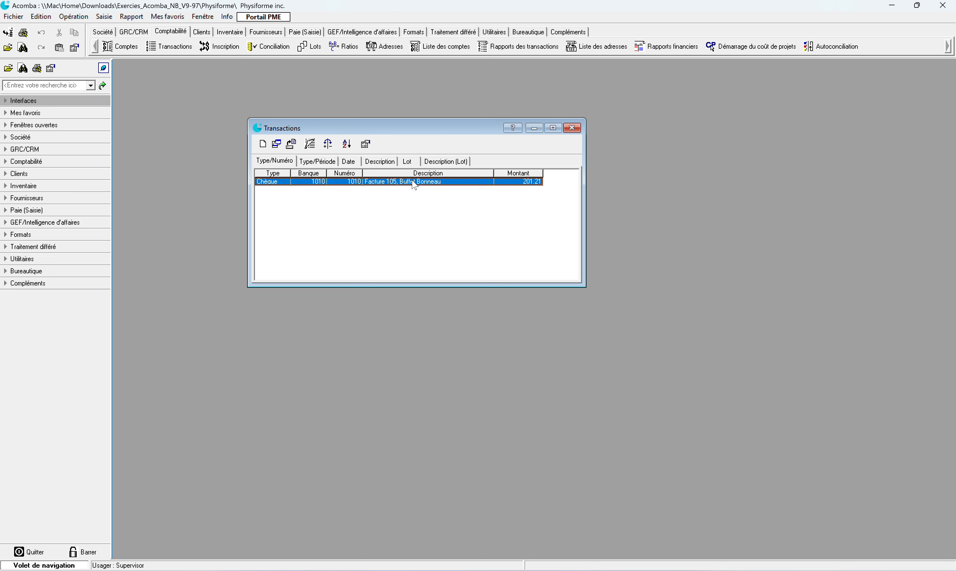
left_click(572, 129)
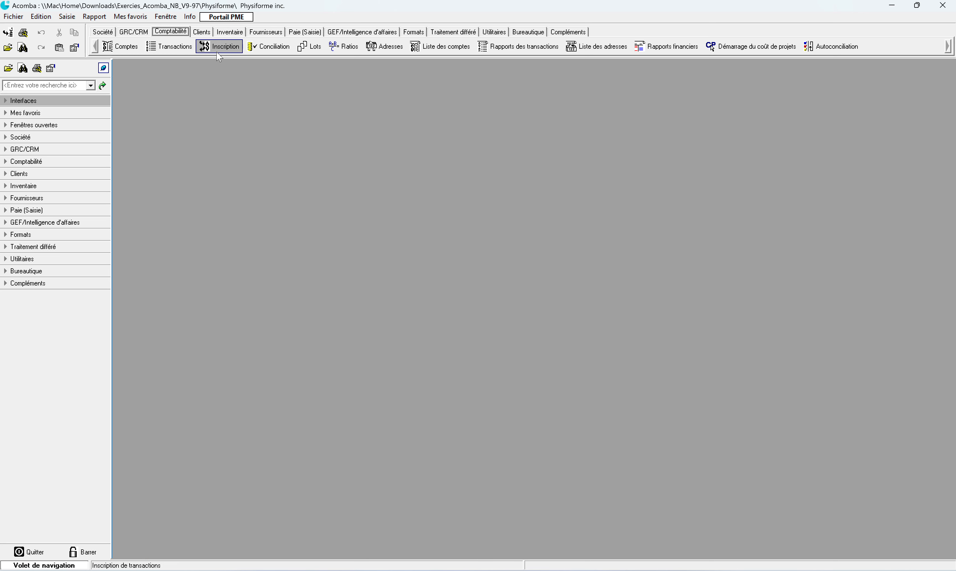
Step: Start a new cheque dated 23/03/18, numbered 1011, with the description "Laliberté électronique, Fact. AE-4114, système de son"
left_click(224, 47)
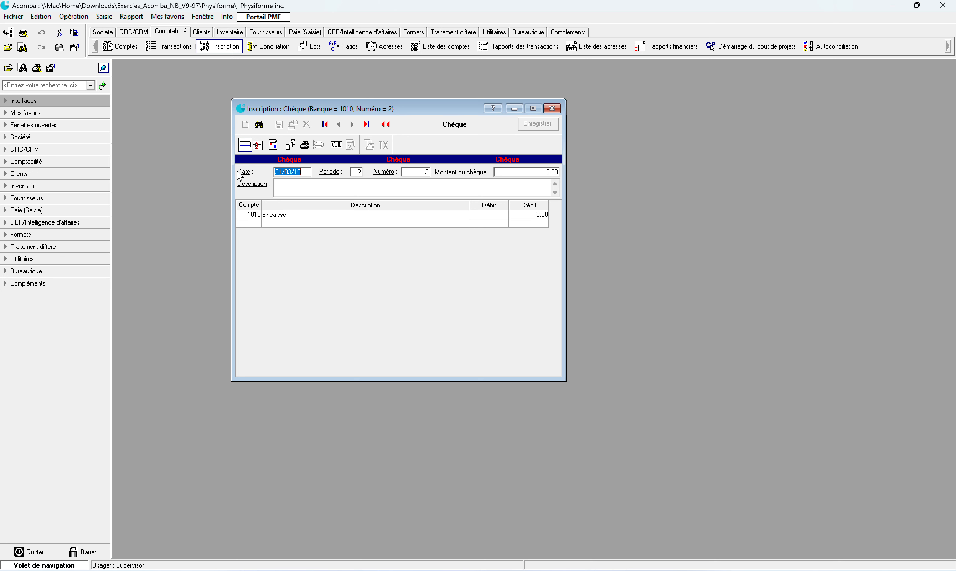
left_click(245, 173)
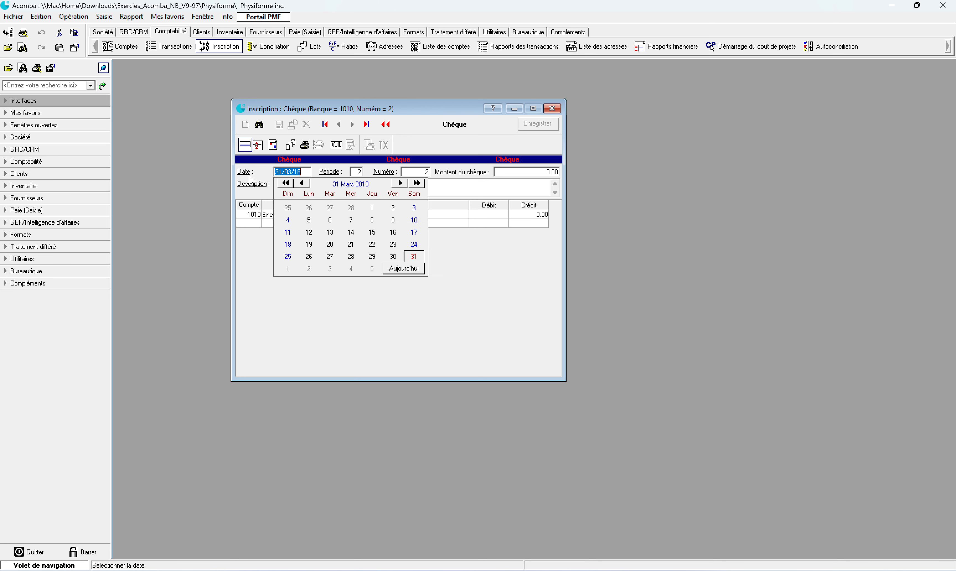
left_click(393, 245)
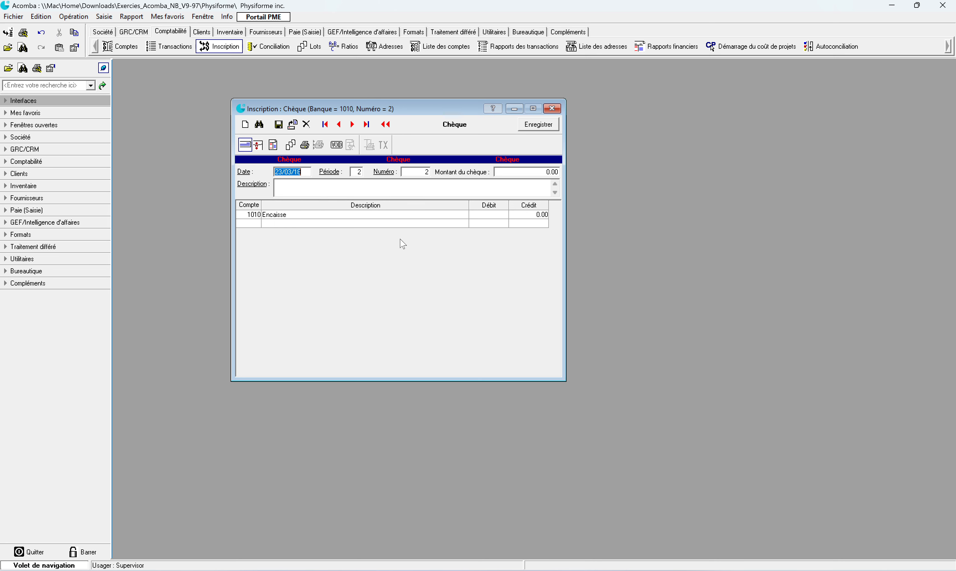
left_click(427, 170)
type("1011")
left_click(282, 194)
type("Laliberté électronique")
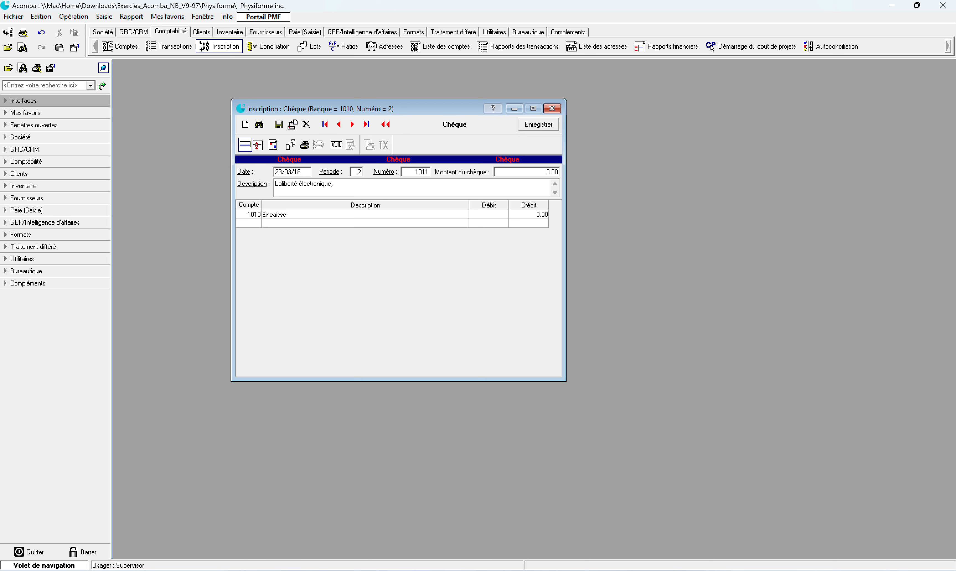
type(", Fact. AE-4114, système de son")
Step: Add account 1150 Équipement : son on the blank line below Encaisse
left_click(252, 225)
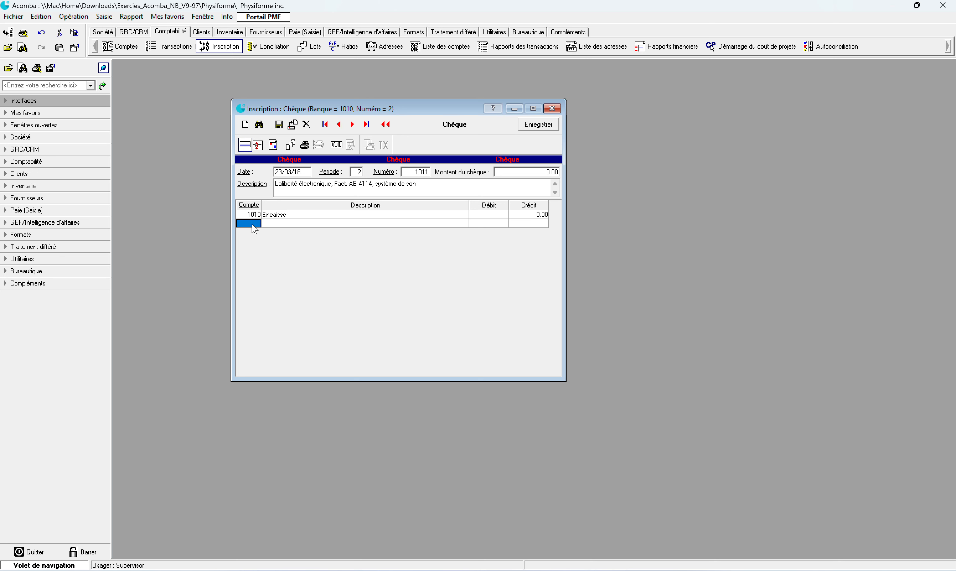
left_click(250, 224)
double_click(250, 224)
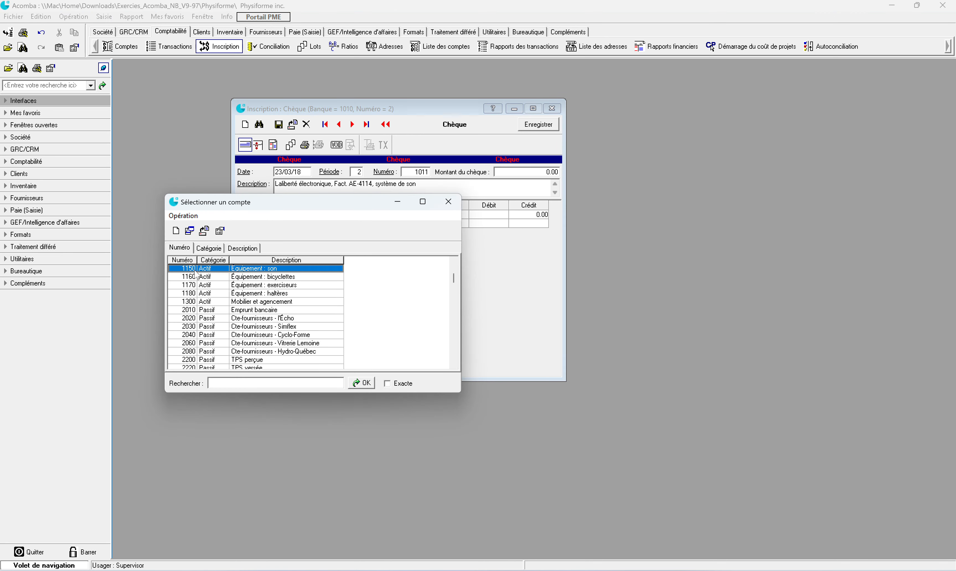
double_click(226, 272)
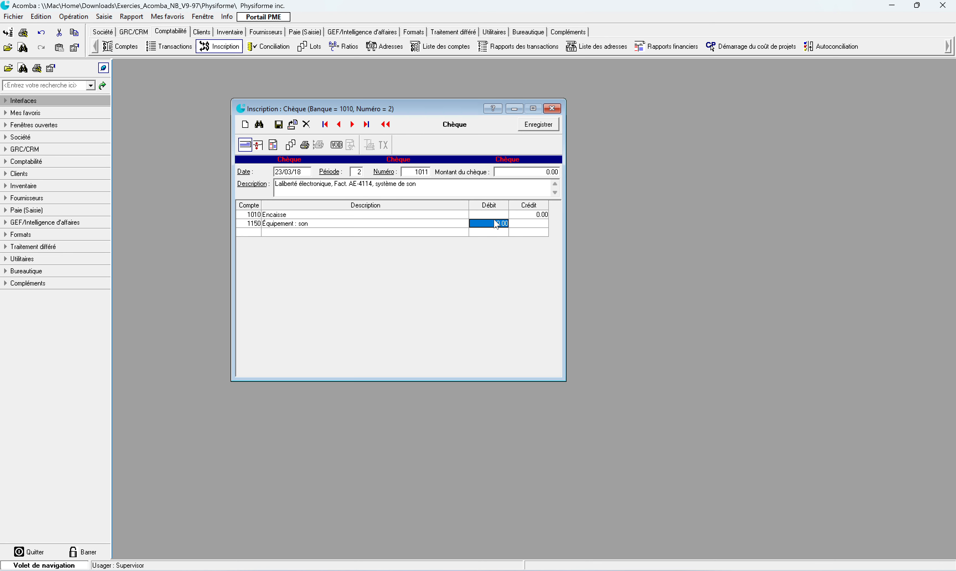
Step: Enter a tax-inclusive debit of 1983.32 for the sound equipment and split out the TPS and TVQ
type("983.32")
key("Return")
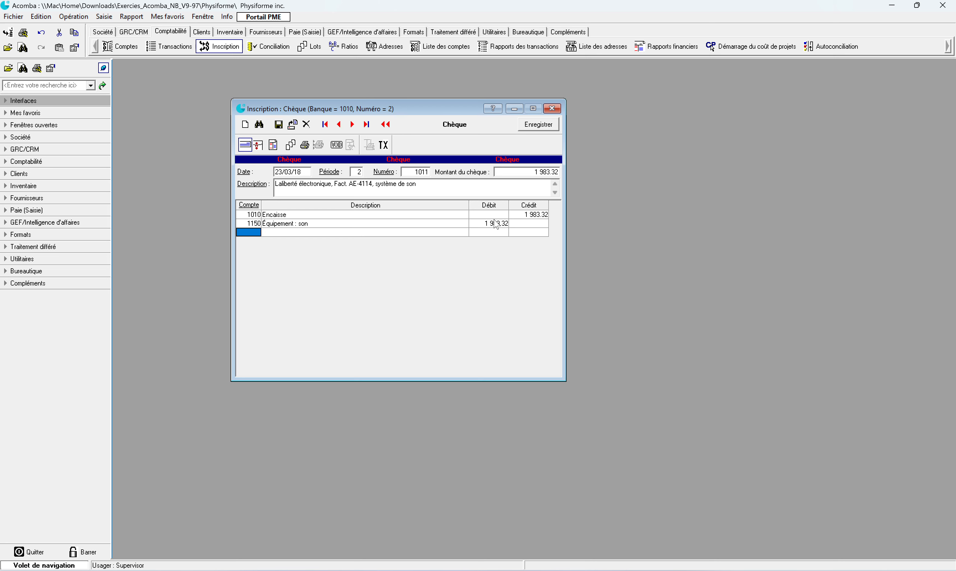
key("Return")
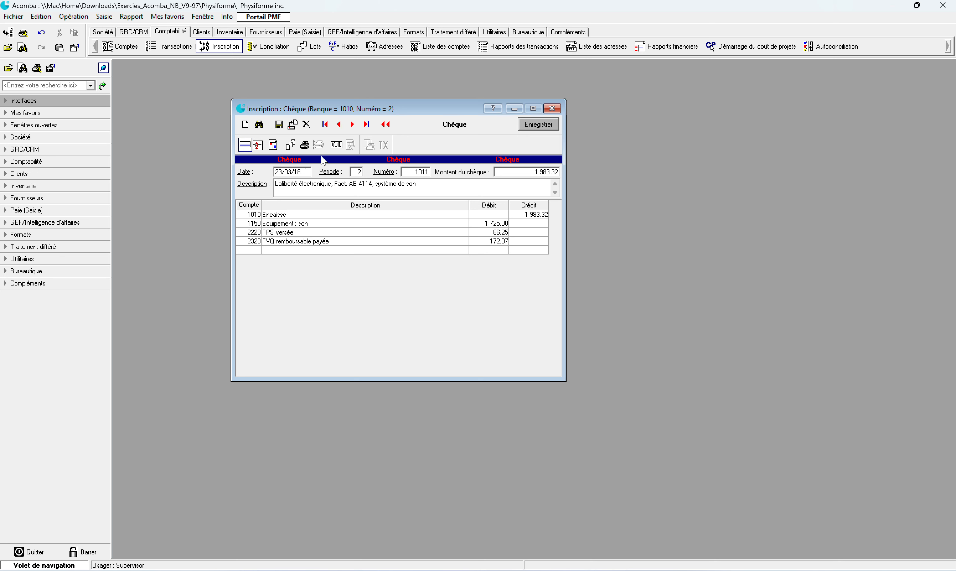
Step: Mark the cheque for printing and enter LALIBERTÉ ÉLECTRONIQUE as the payee name
left_click(305, 146)
left_click(306, 329)
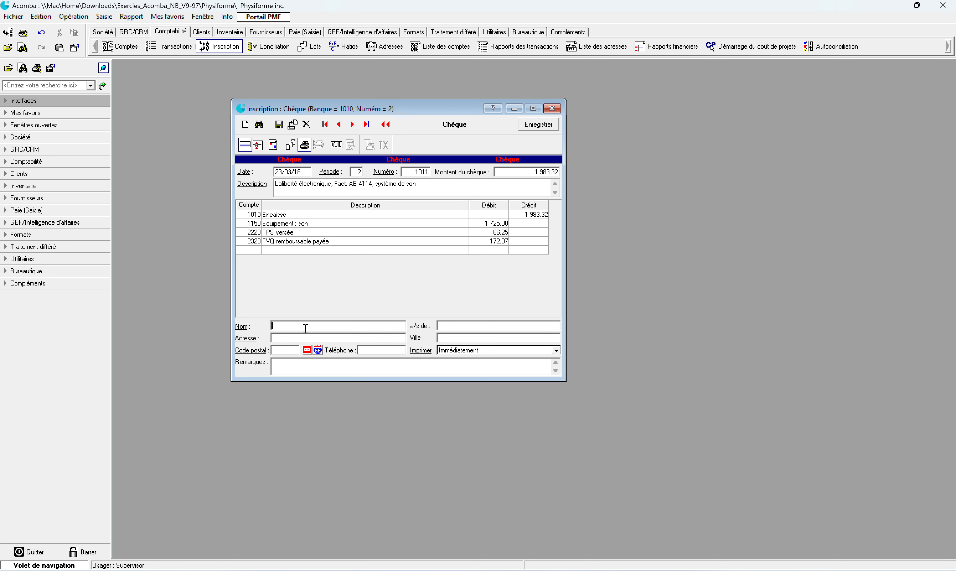
type("LALIBERTÉ ÉLECTO")
key("BackSpace")
type("RONIQUE")
Step: Fill in the payee's address by entering its postal code and street number and accepting the looked-up street and city
left_click(285, 349)
type("H")
type("7L1C")
type("8")
key("Tab")
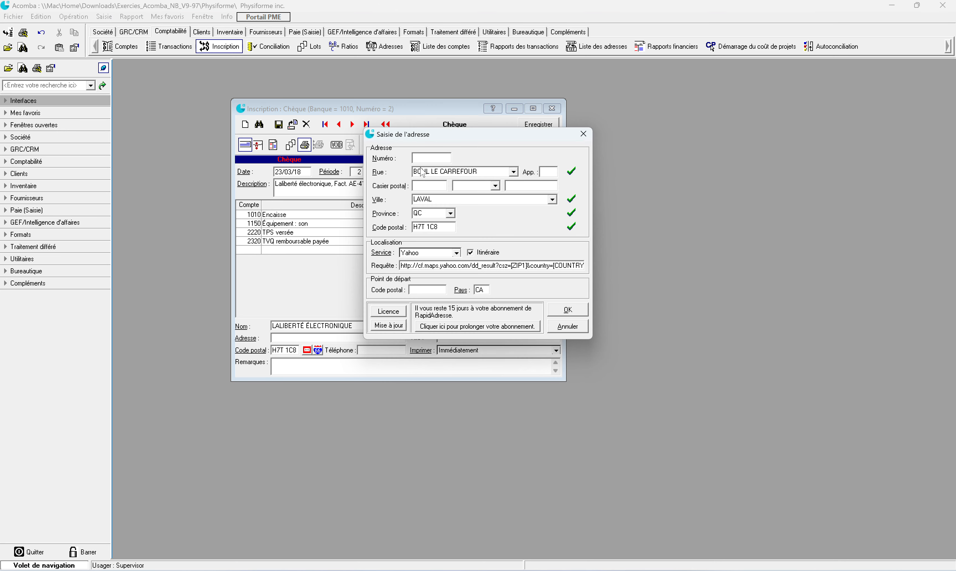
type("3003")
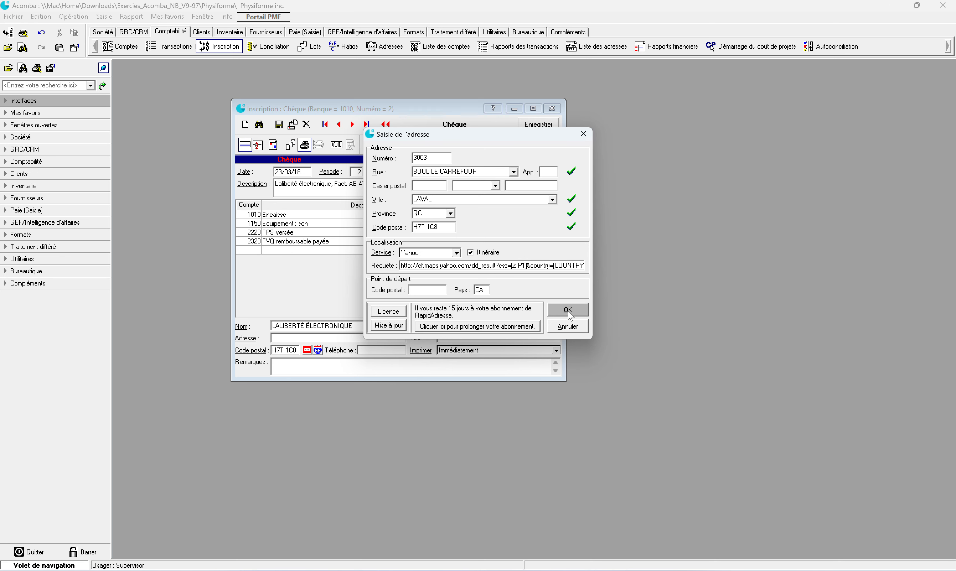
left_click(578, 312)
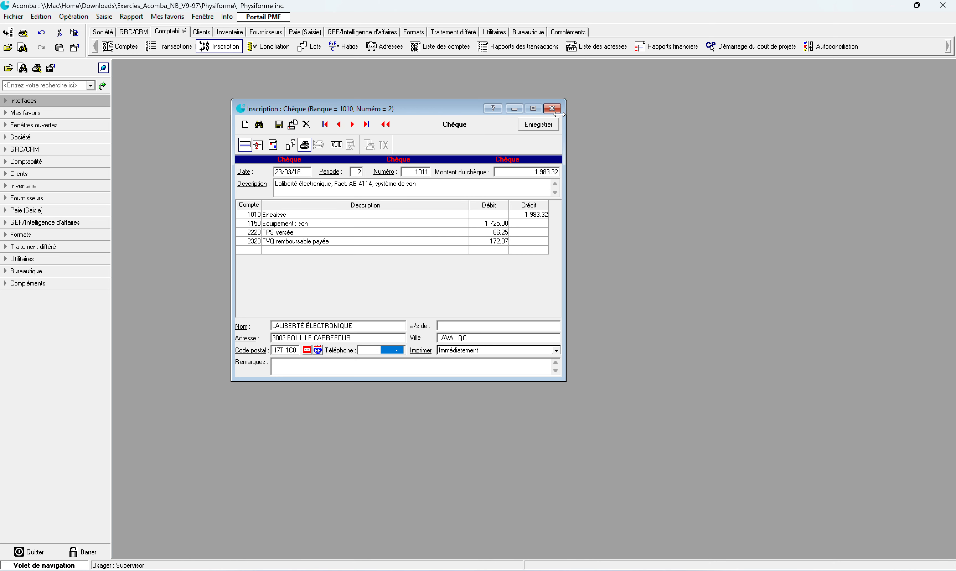
Step: Record the cheque and save its printout on the Desktop, replacing the existing "Chq 1011" PDF
left_click(540, 127)
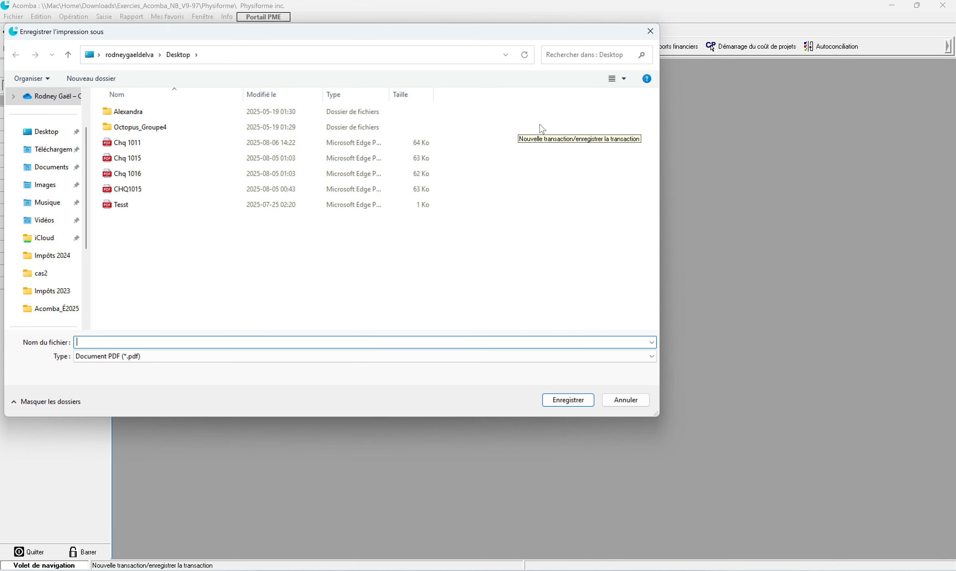
left_click(126, 148)
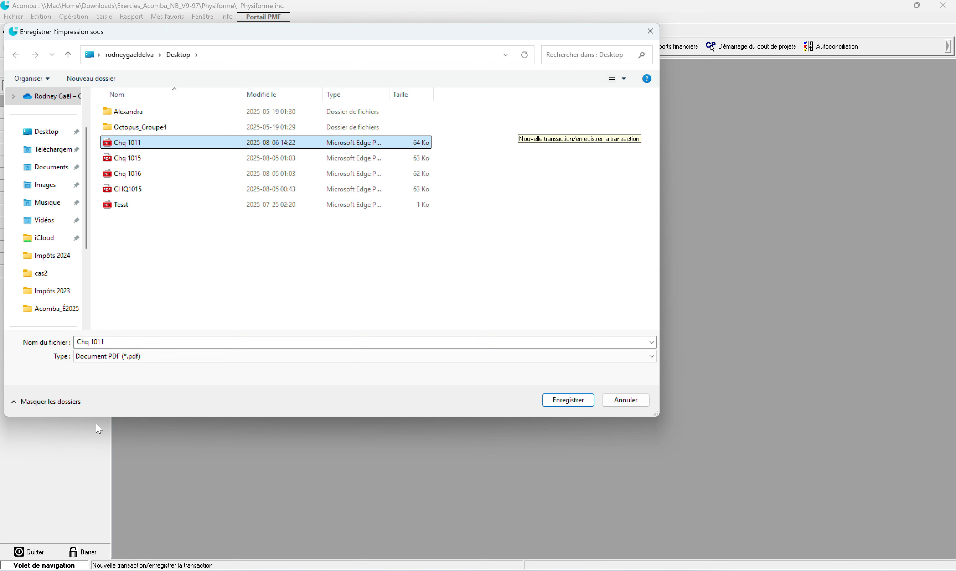
left_click(112, 344)
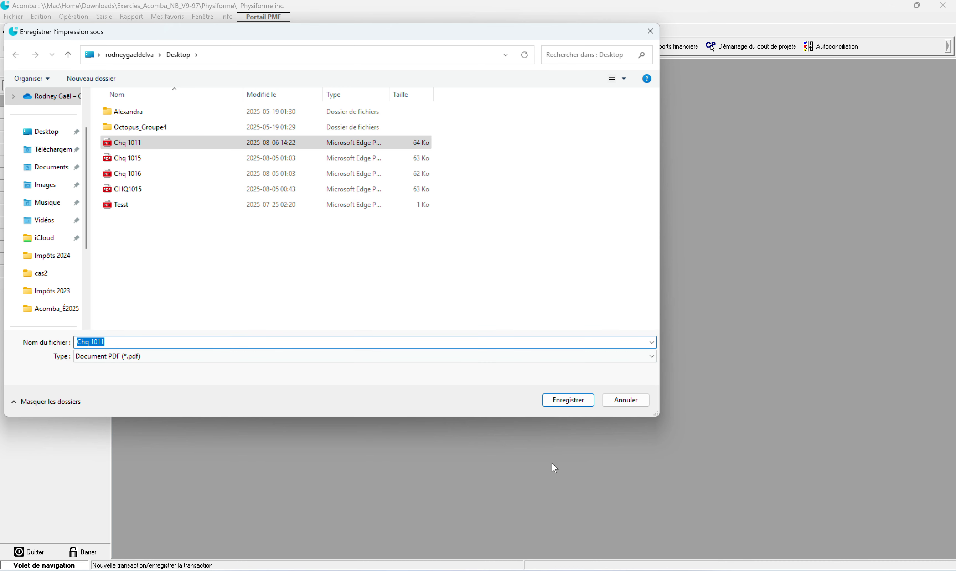
left_click(581, 406)
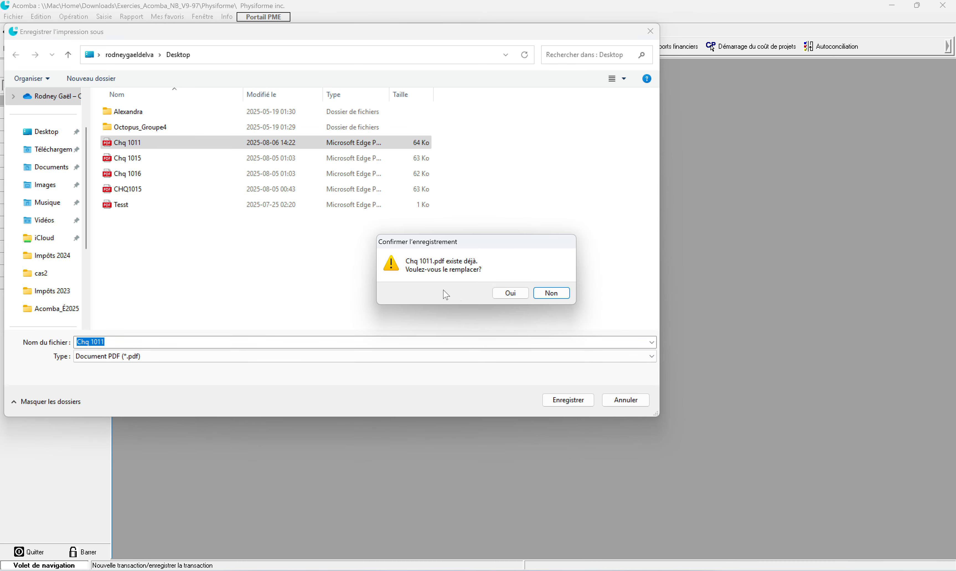
left_click(509, 293)
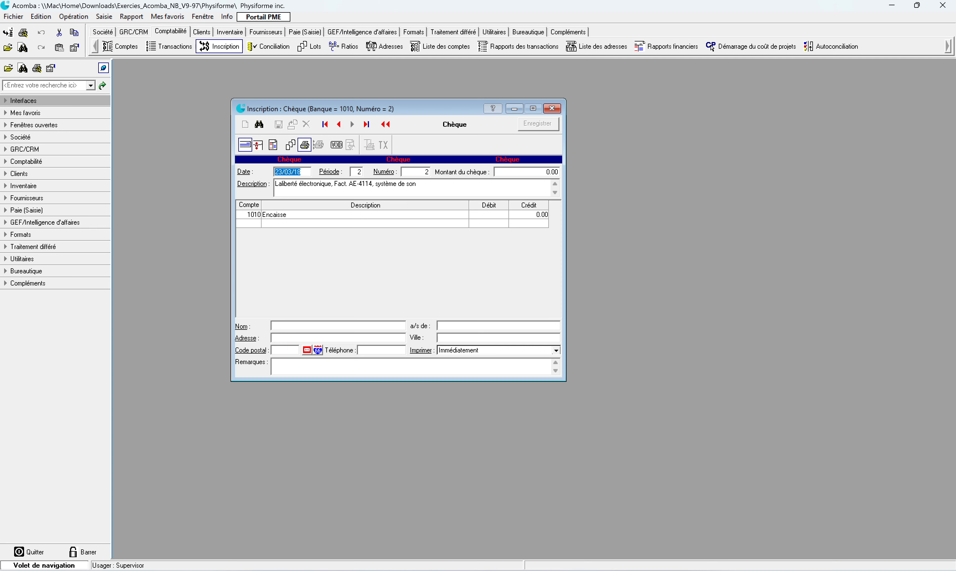
Step: Switch to File Explorer, open the new Chq 1011 PDF and review the cheque and both stubs before closing it
left_click(516, 569)
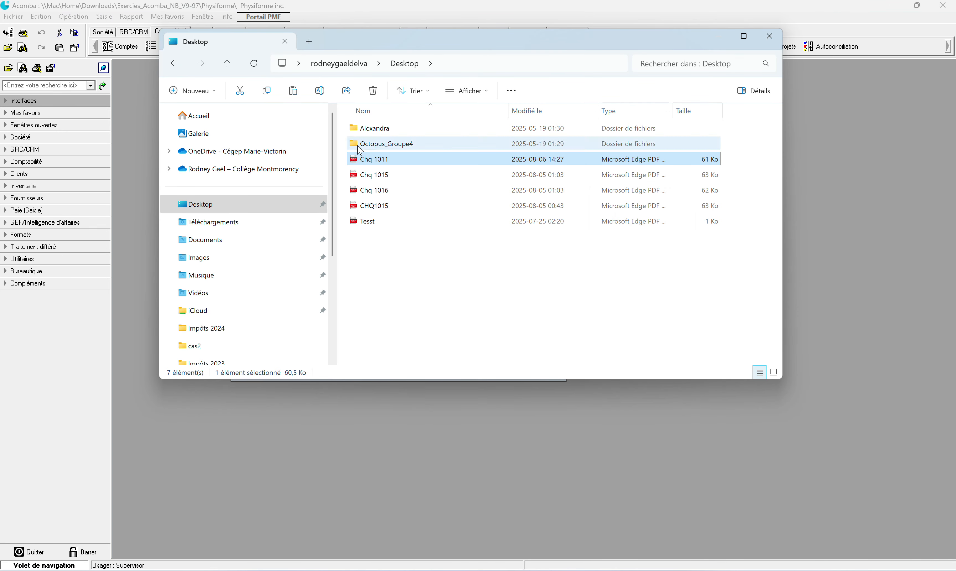
double_click(384, 163)
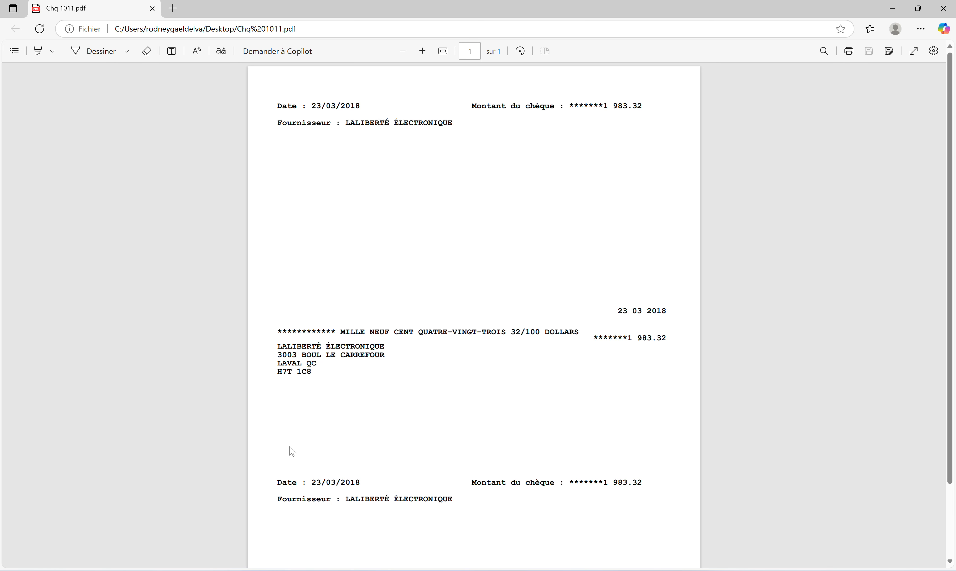
scroll(290, 450, "down", 2)
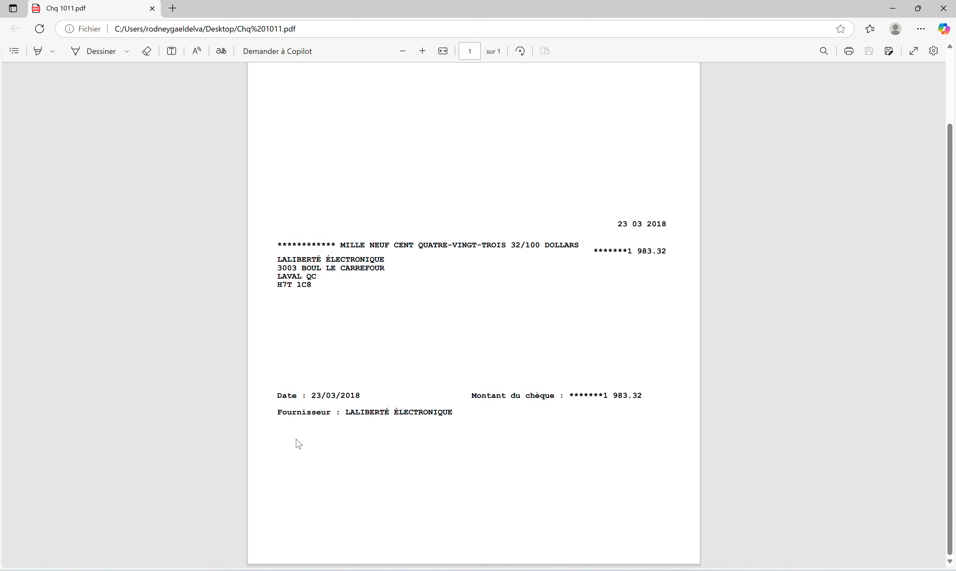
scroll(379, 399, "up", 2)
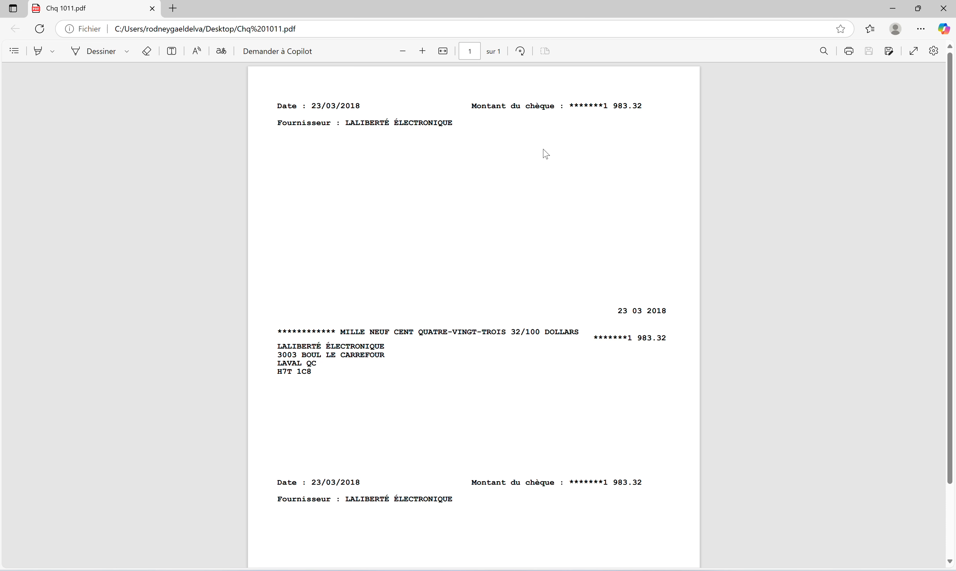
left_click(947, 9)
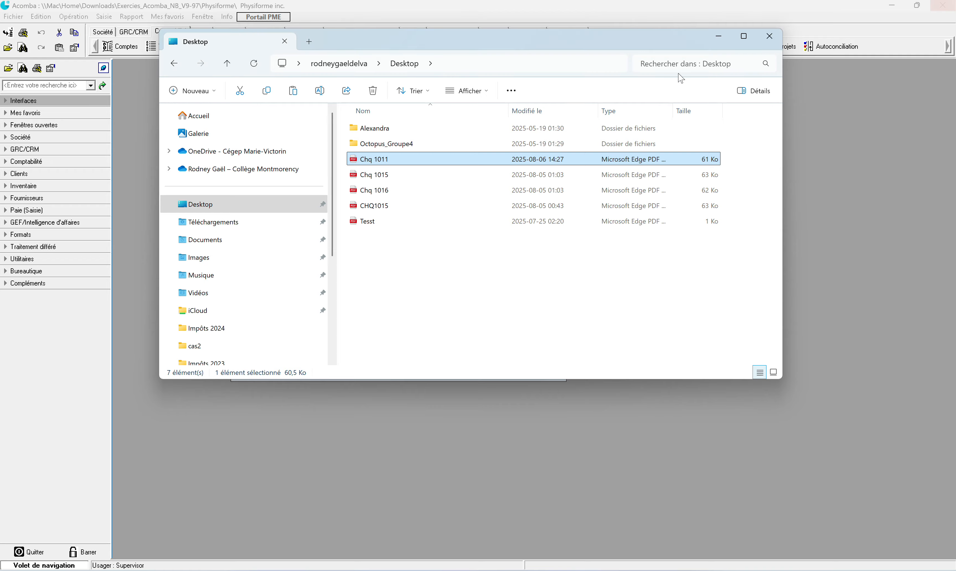
Step: Switch back to Acomba and turn off cheque printing on the new blank cheque
left_click(413, 540)
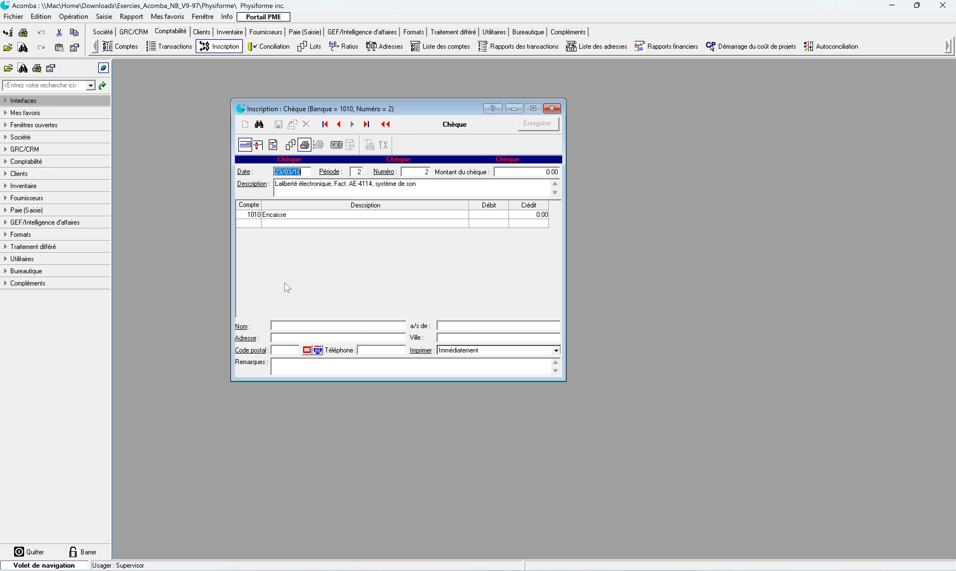
left_click(305, 146)
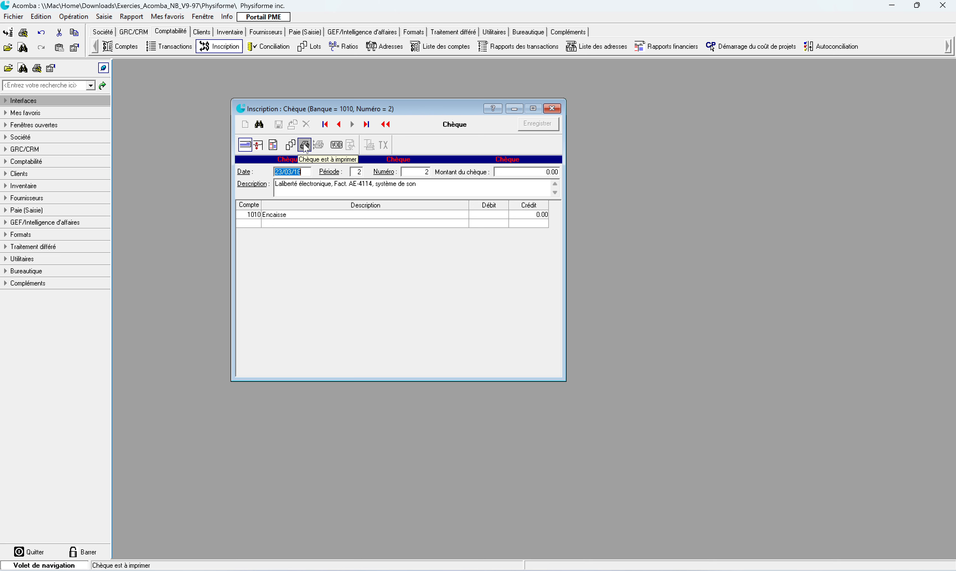